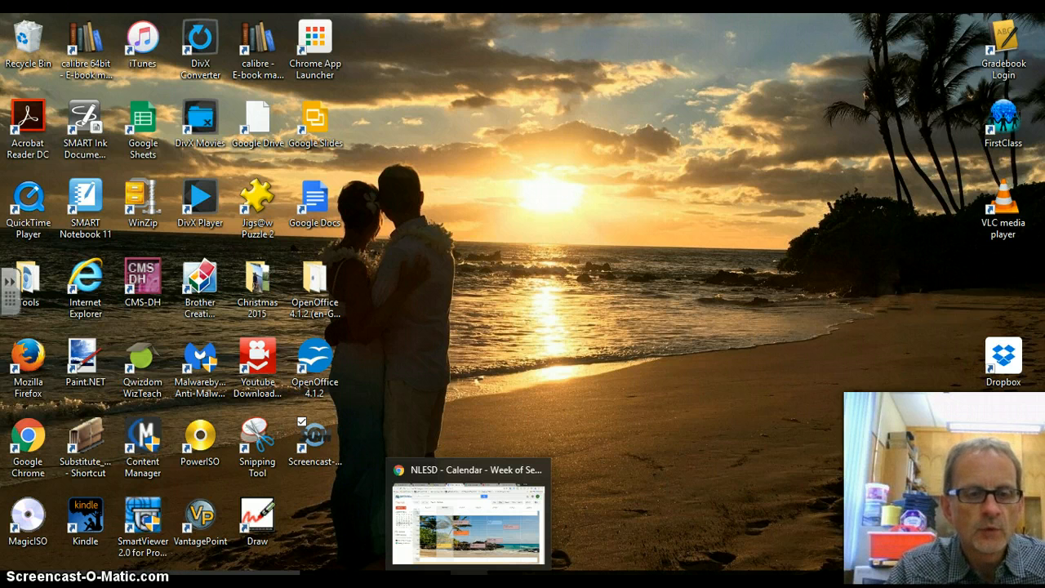
Switch to Chrome and open Google Calendar in a new browser tab.
{"action": "left_click", "coordinate": [468, 578]}
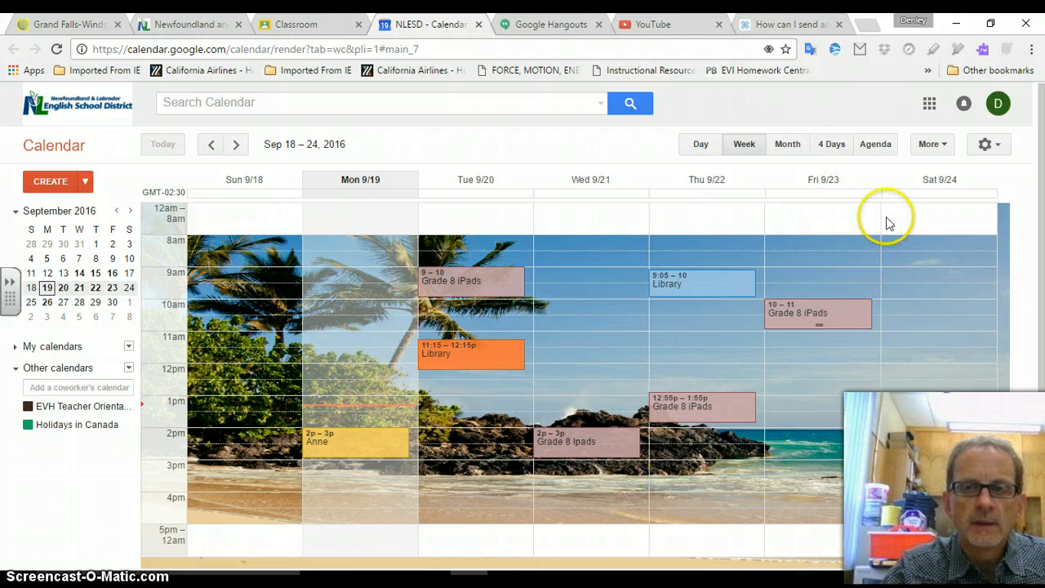
{"action": "left_click", "coordinate": [876, 26]}
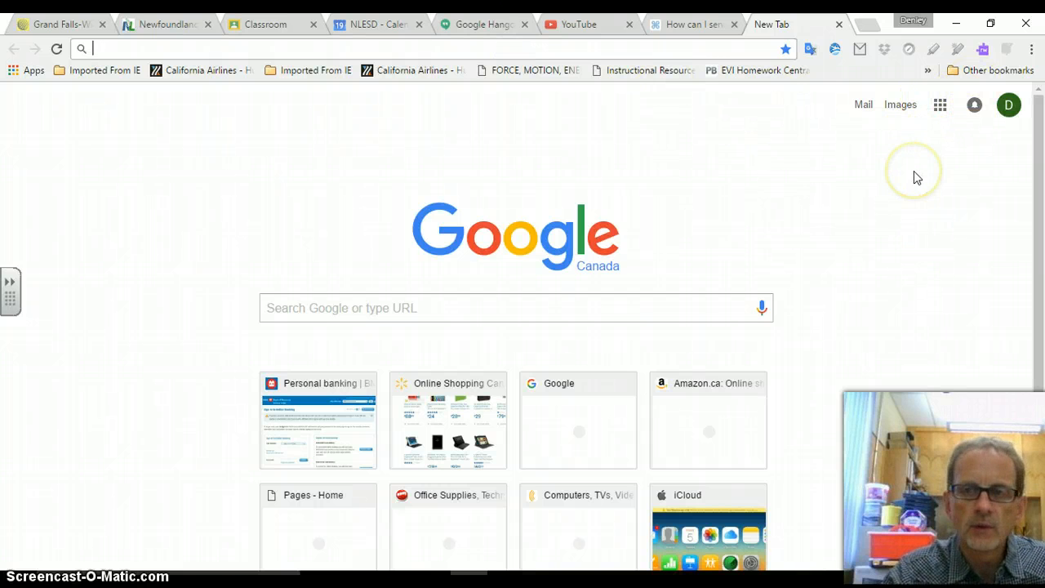
{"action": "left_click", "coordinate": [940, 106]}
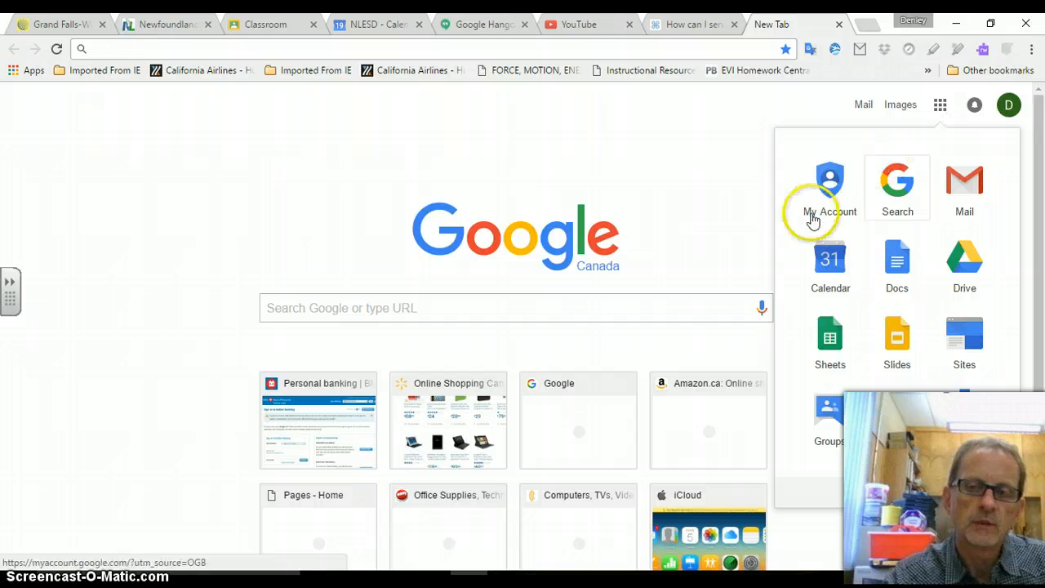
{"action": "left_click", "coordinate": [828, 265]}
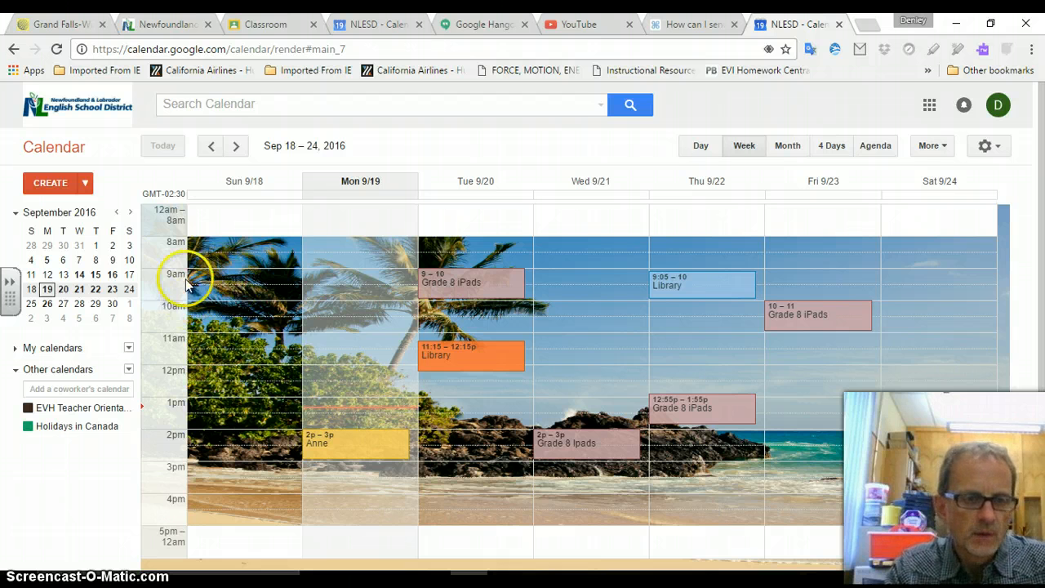
Expand the My calendars list, look through its calendars, and collapse the Other calendars list.
{"action": "left_click", "coordinate": [128, 349]}
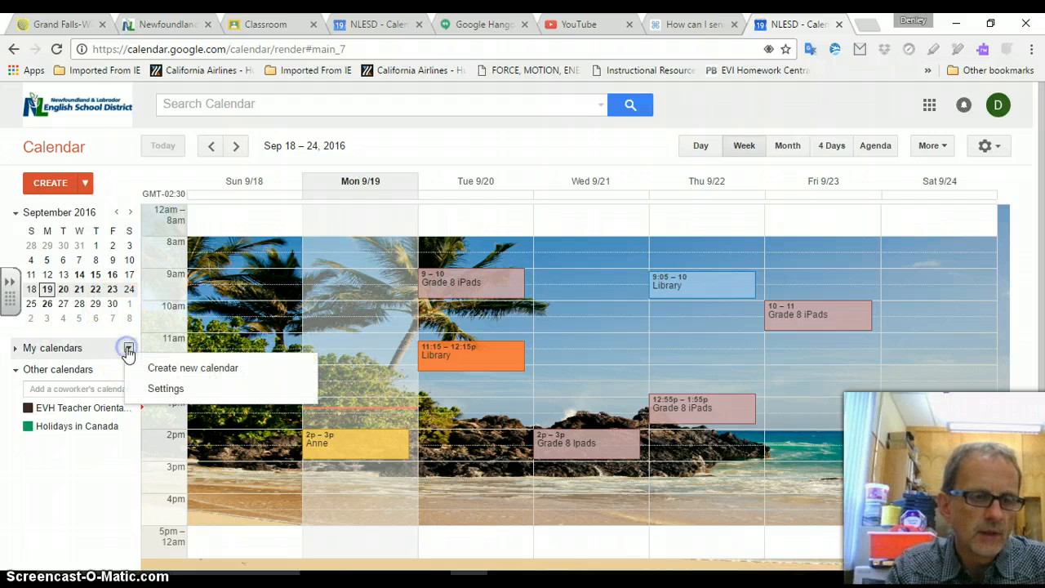
{"action": "left_click", "coordinate": [74, 349]}
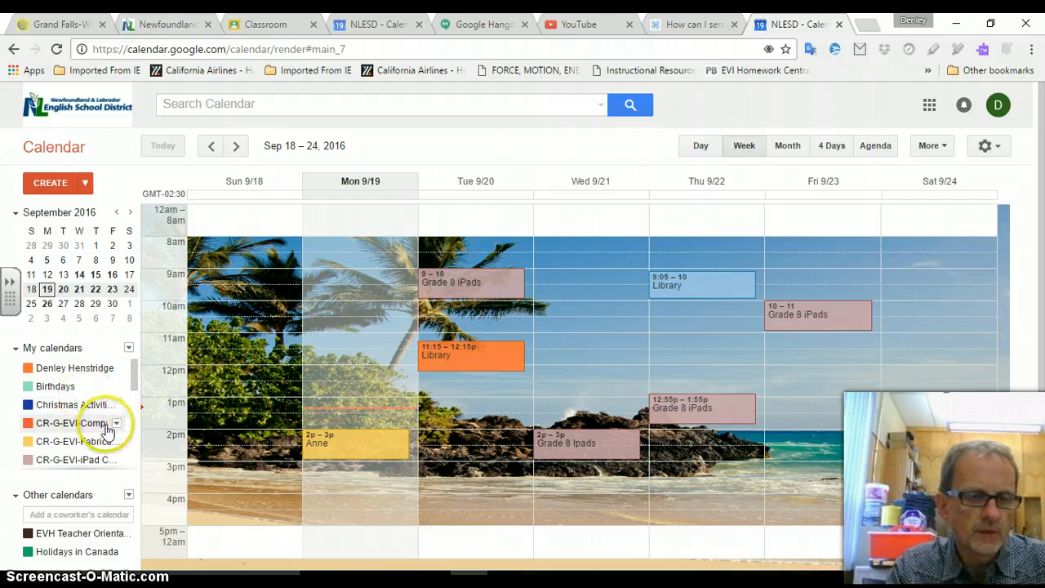
{"action": "left_click_drag", "start_coordinate": [135, 377], "coordinate": [132, 431]}
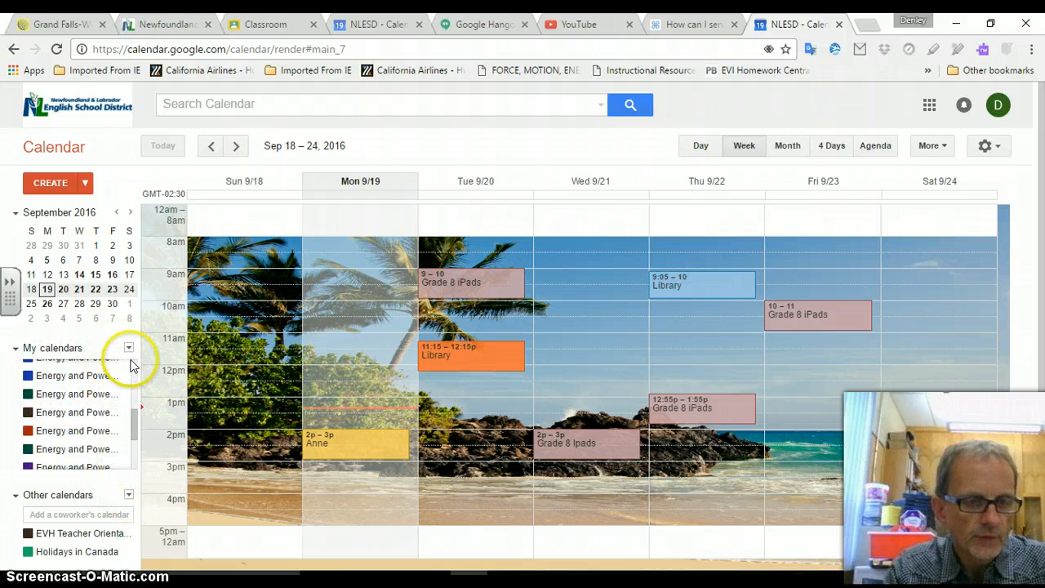
{"action": "left_click_drag", "start_coordinate": [134, 422], "coordinate": [136, 372]}
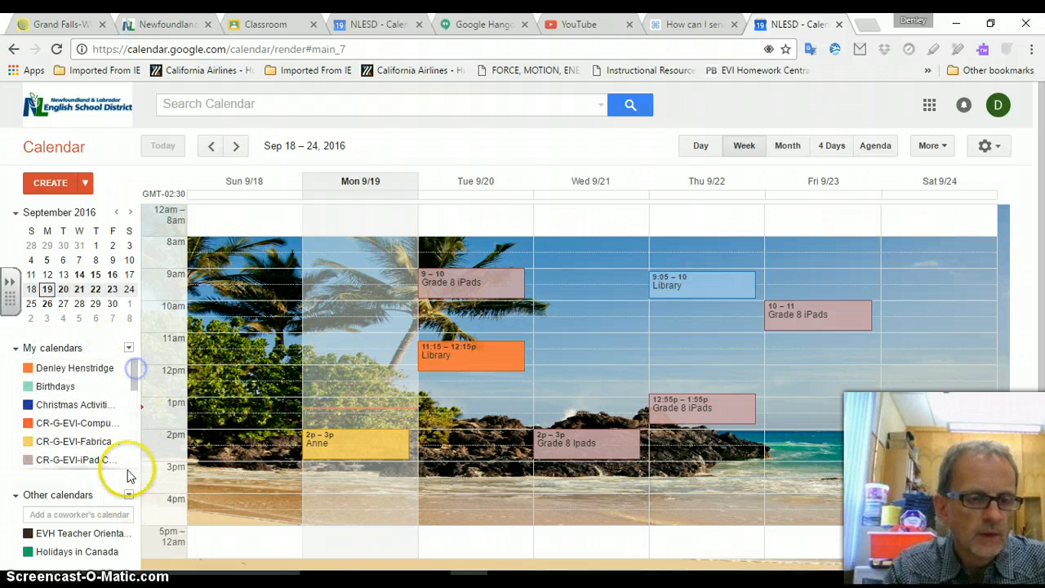
{"action": "left_click", "coordinate": [128, 498]}
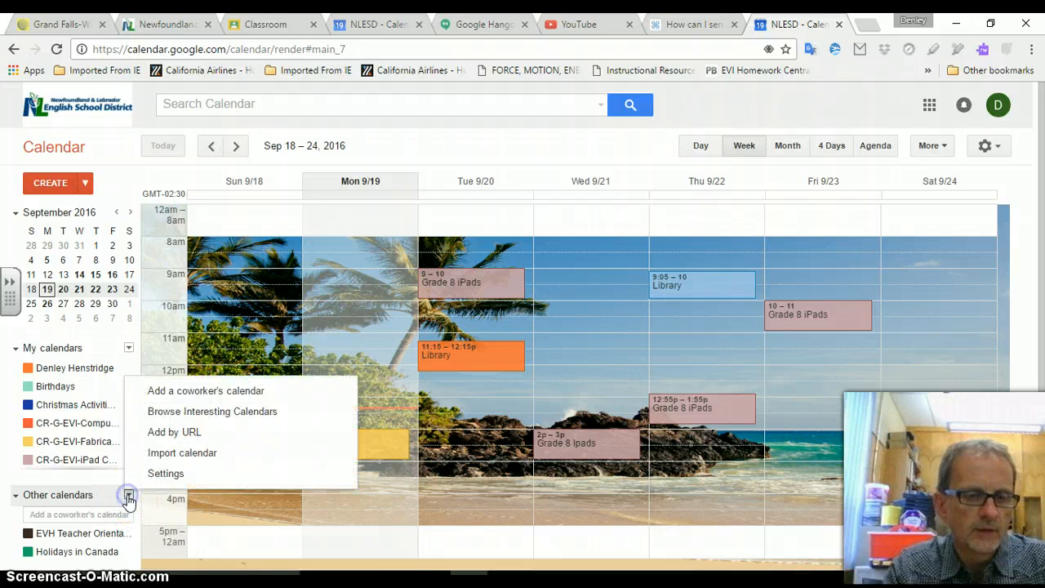
{"action": "left_click", "coordinate": [49, 496]}
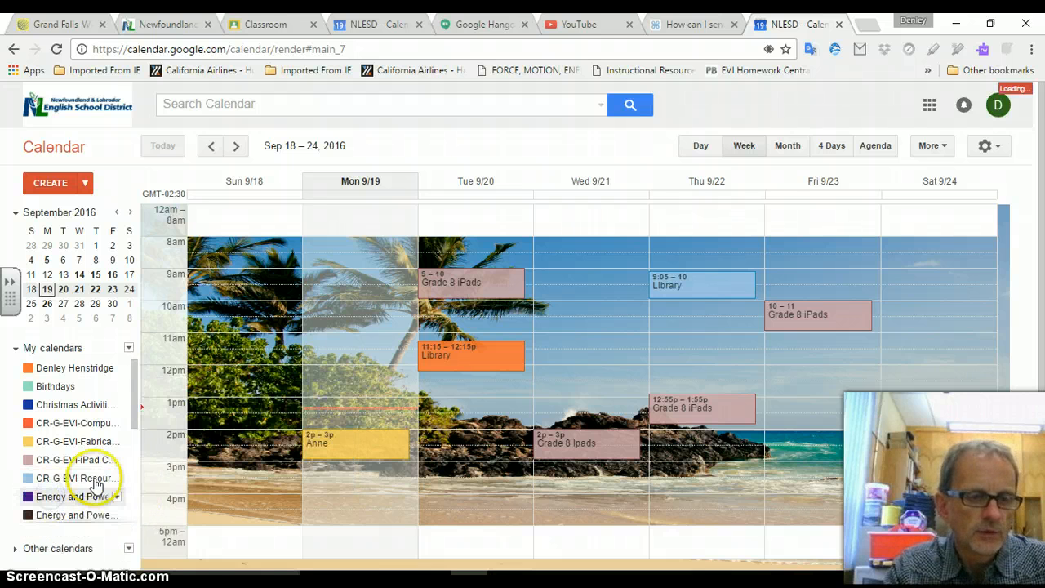
{"action": "left_click_drag", "start_coordinate": [137, 420], "coordinate": [111, 356]}
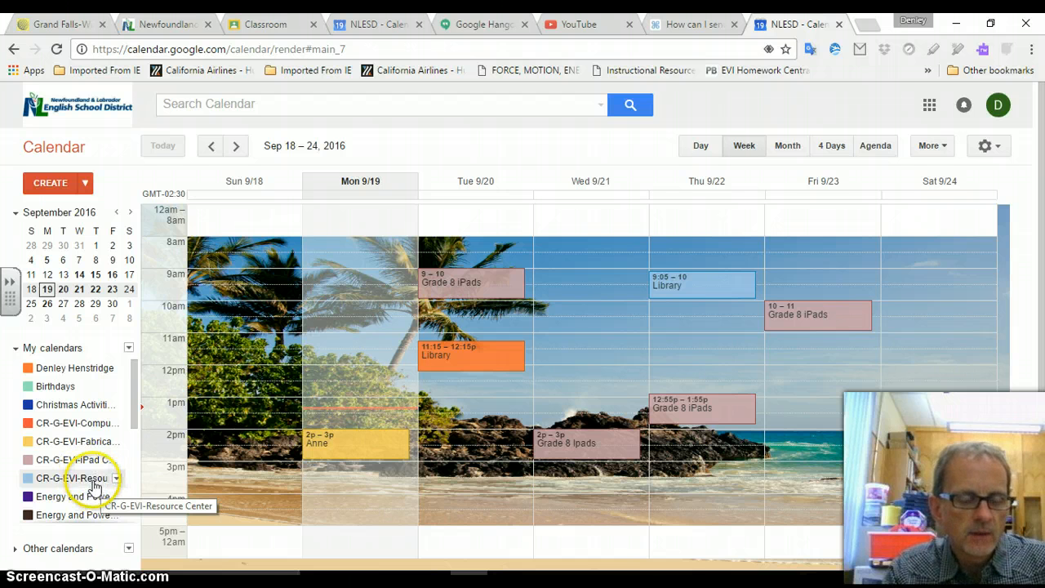
Hide the CR-G-EVI-Resource Center calendar's events in the week view and show them again.
{"action": "left_click", "coordinate": [95, 483]}
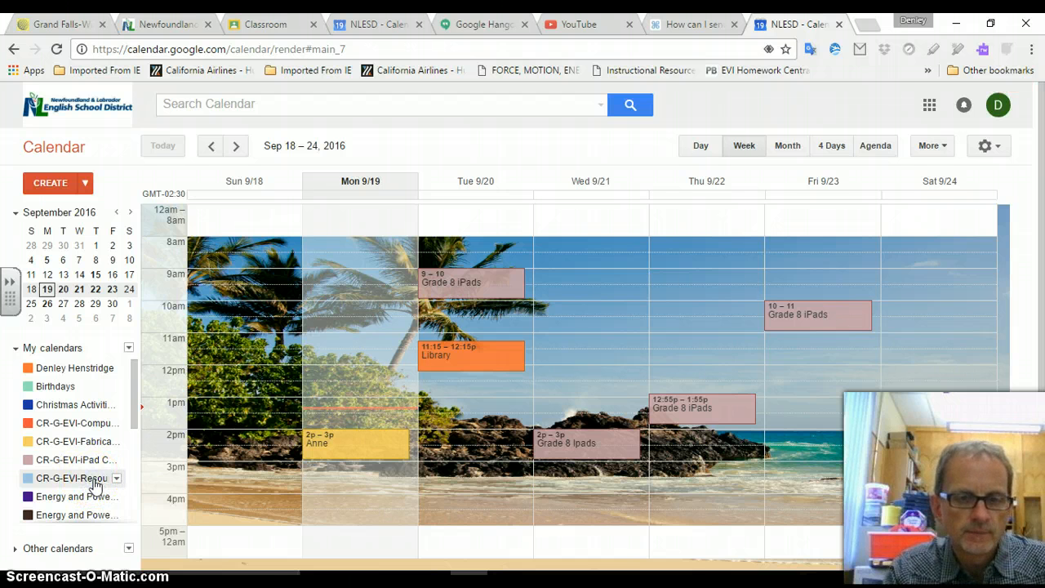
{"action": "left_click", "coordinate": [84, 481]}
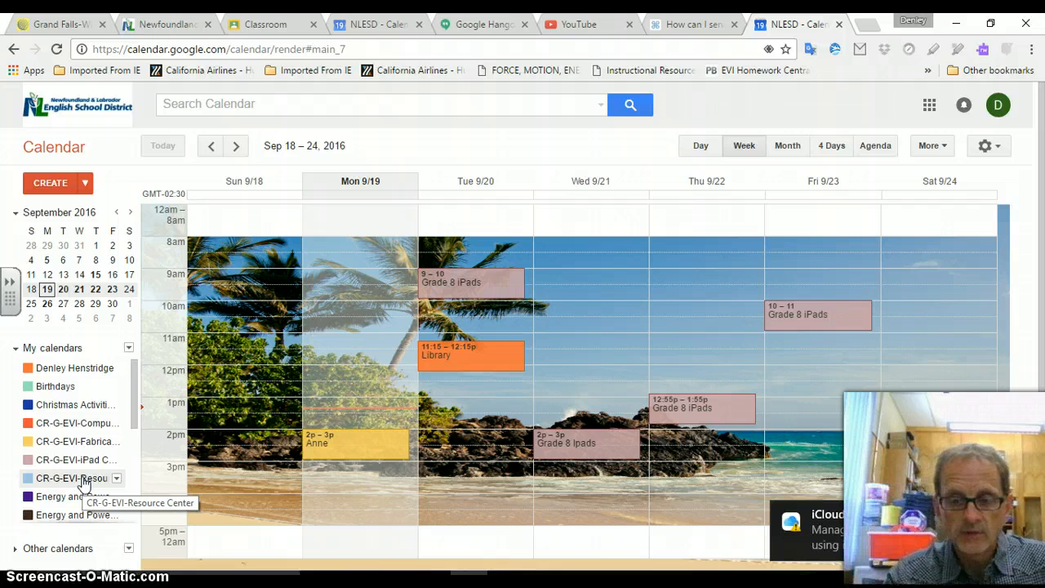
{"action": "left_click", "coordinate": [84, 480]}
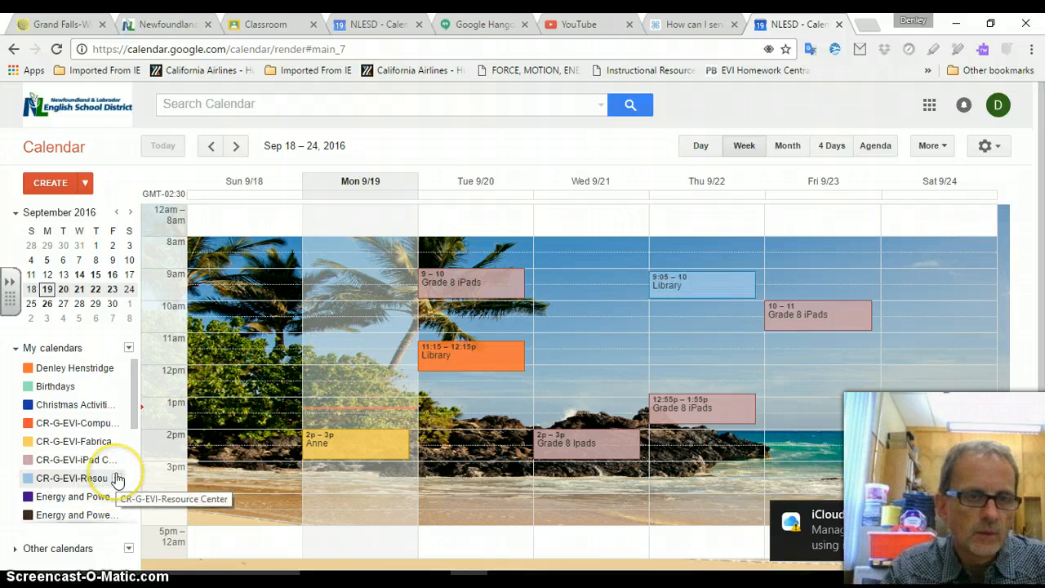
{"action": "left_click", "coordinate": [83, 189]}
{"action": "left_click", "coordinate": [49, 183]}
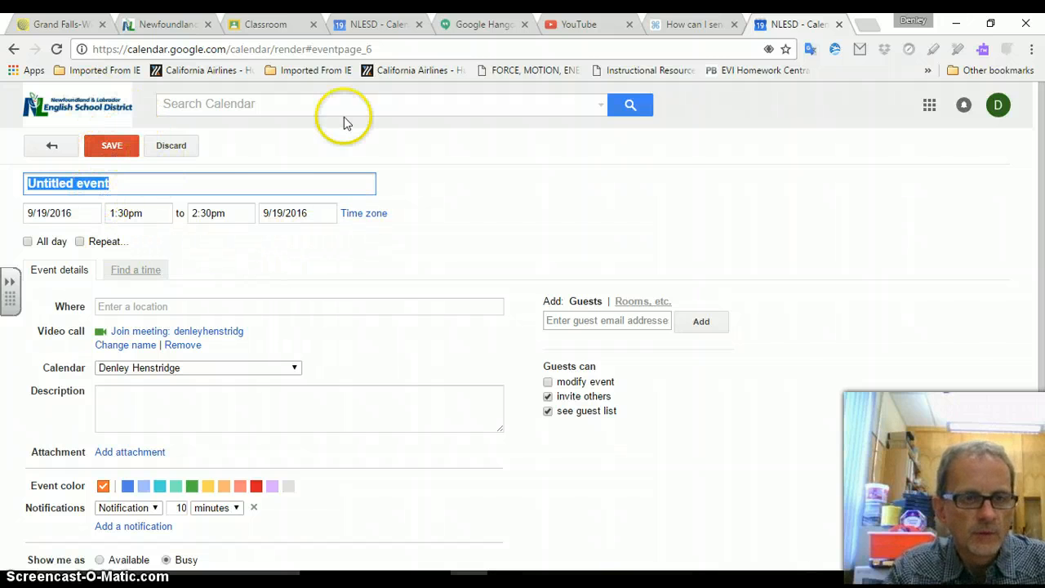
{"action": "left_click", "coordinate": [294, 368]}
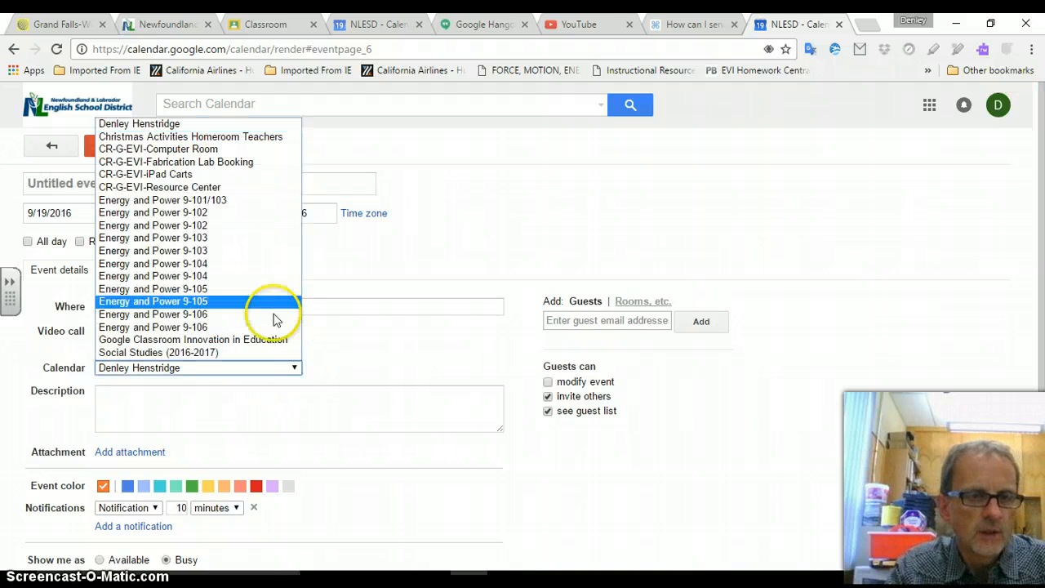
{"action": "left_click", "coordinate": [232, 187]}
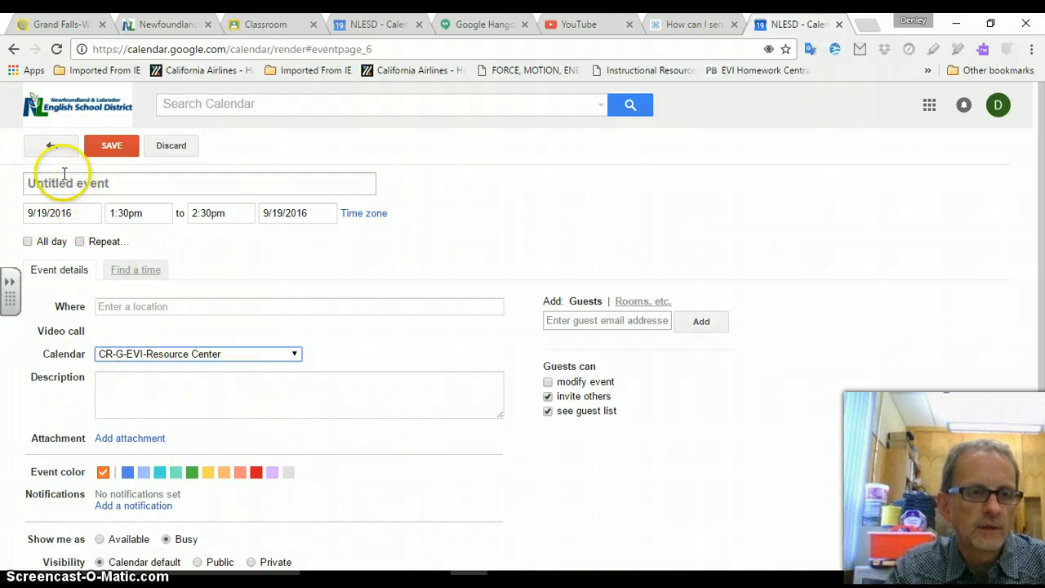
{"action": "left_click", "coordinate": [53, 145]}
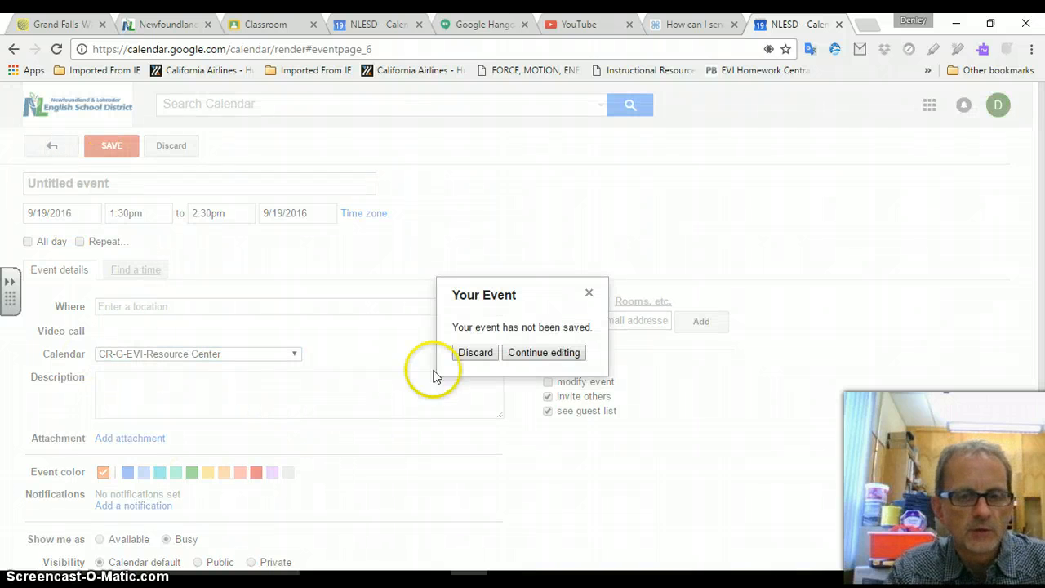
{"action": "left_click", "coordinate": [482, 353]}
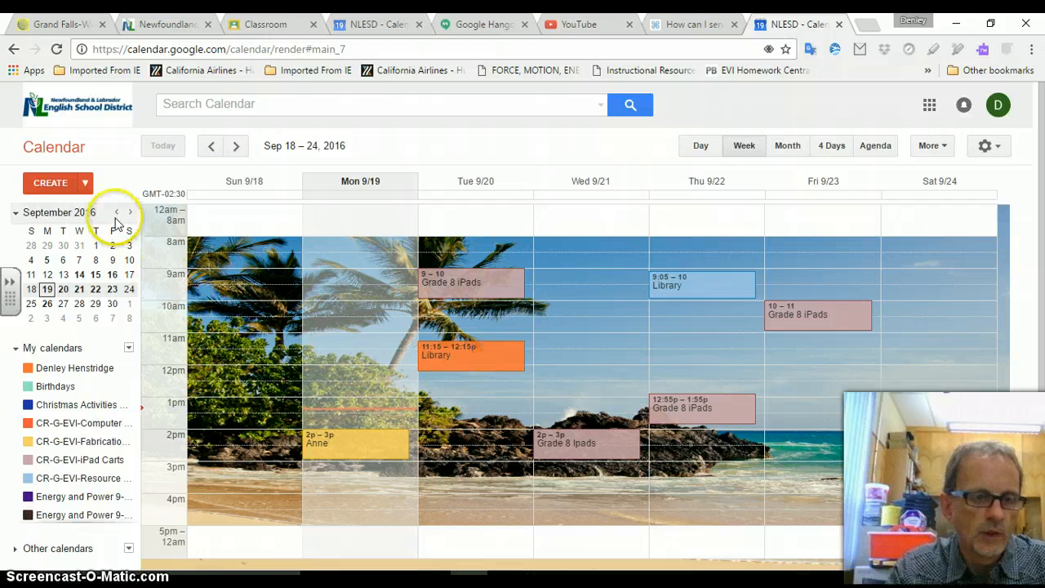
Create an event titled "Social Studies 9-106" directly on the CR-G-EVI-Resource Center calendar.
{"action": "left_click", "coordinate": [117, 479]}
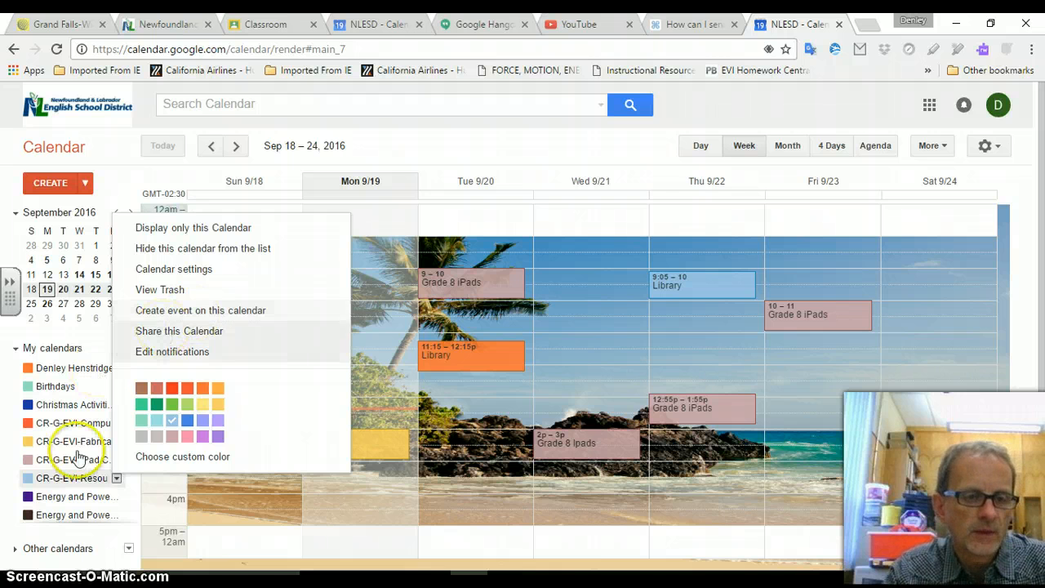
{"action": "left_click", "coordinate": [211, 308]}
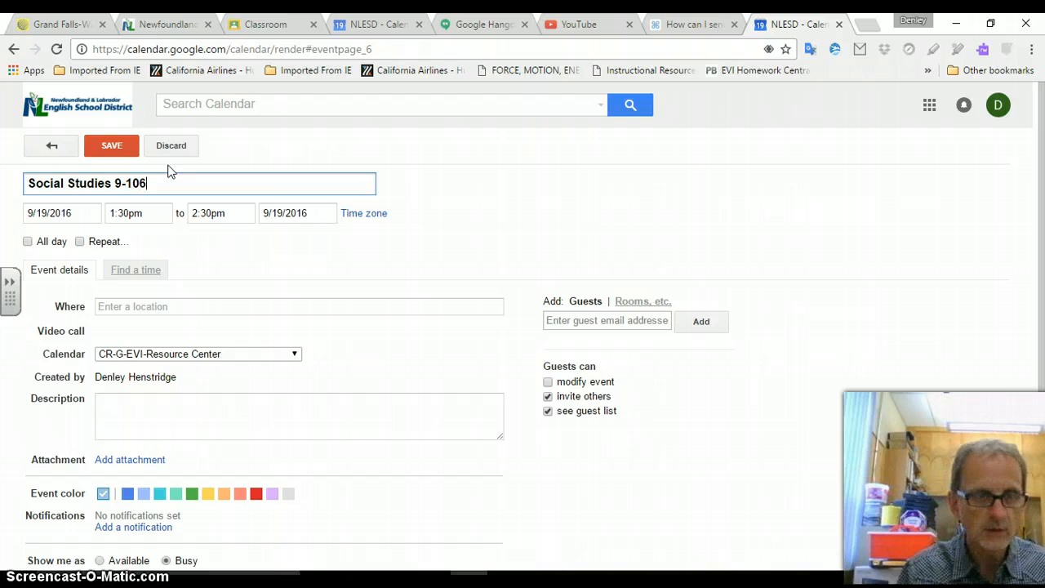
Set the Social Studies 9-106 event's start time to 1:55pm.
{"action": "left_click", "coordinate": [143, 209]}
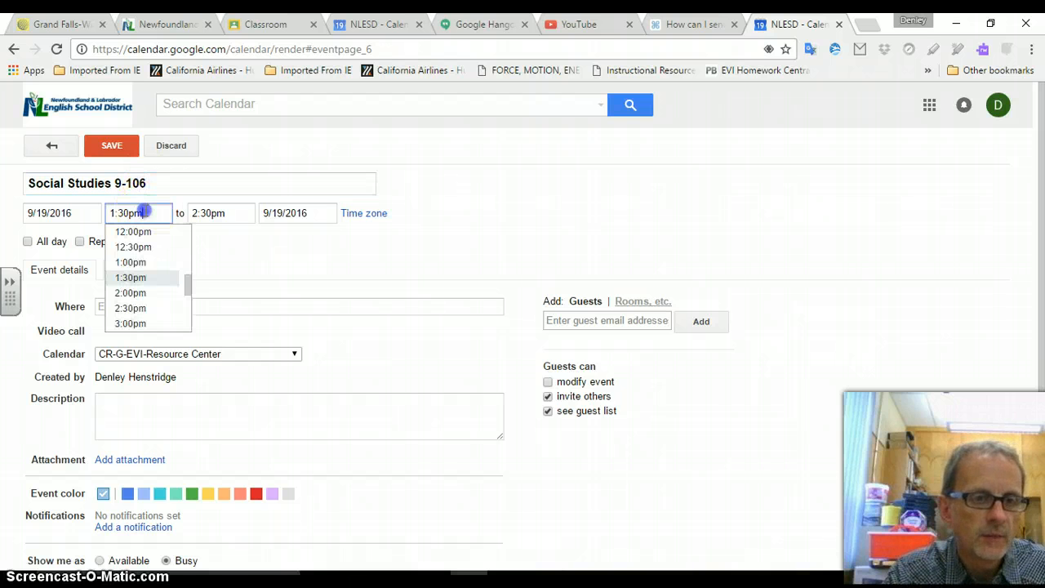
{"action": "left_click_drag", "start_coordinate": [189, 292], "coordinate": [188, 287]}
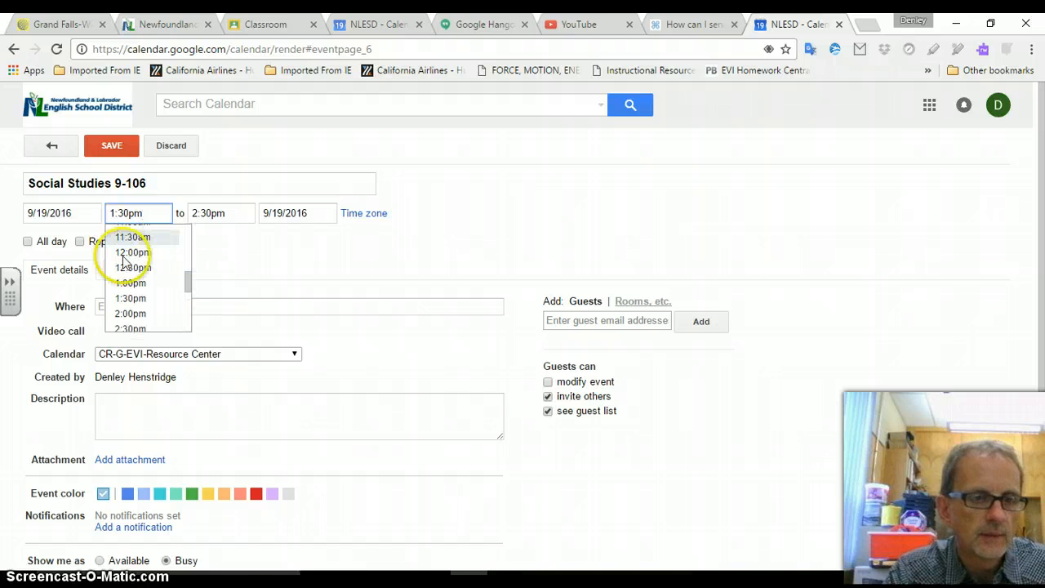
{"action": "left_click", "coordinate": [126, 213]}
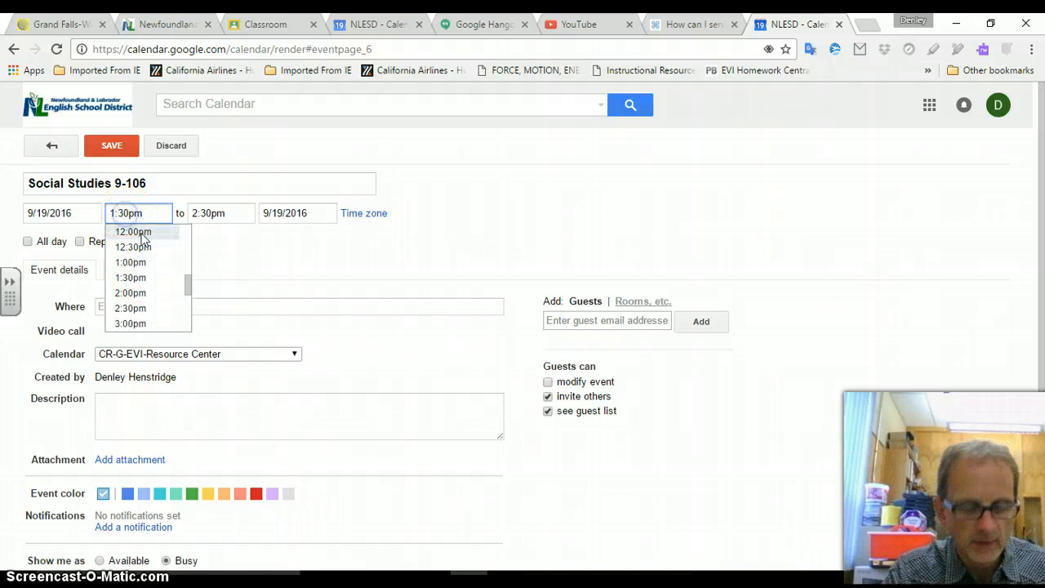
{"action": "key", "text": "BackSpace"}
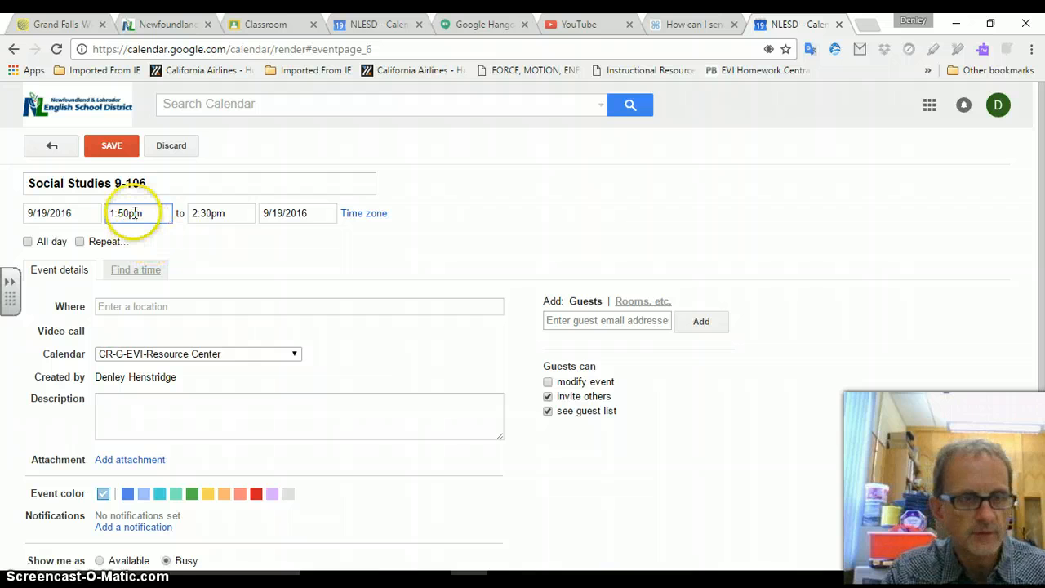
{"action": "left_click", "coordinate": [131, 212]}
{"action": "key", "text": "BackSpace"}
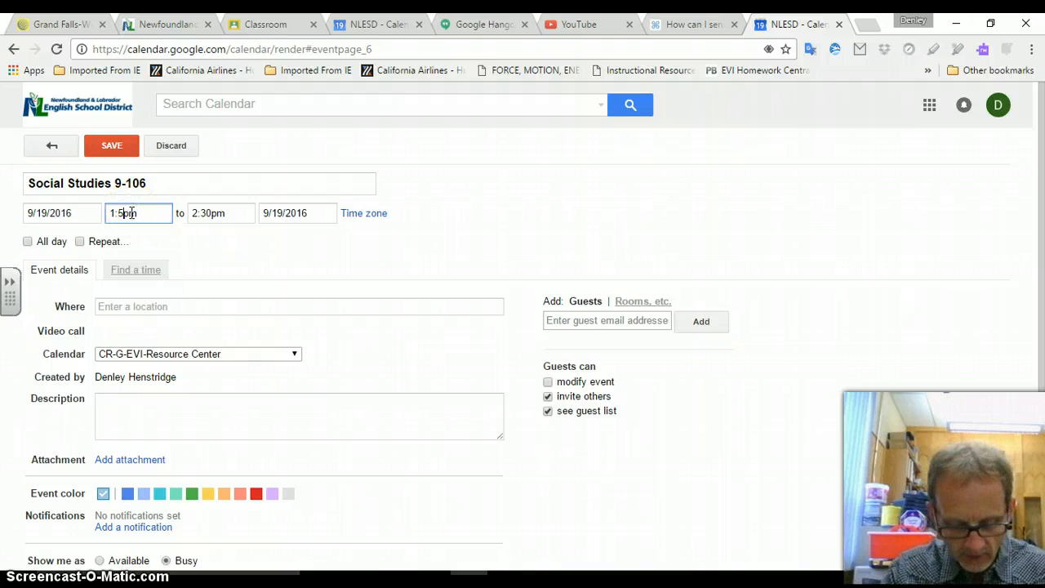
{"action": "left_click", "coordinate": [213, 250]}
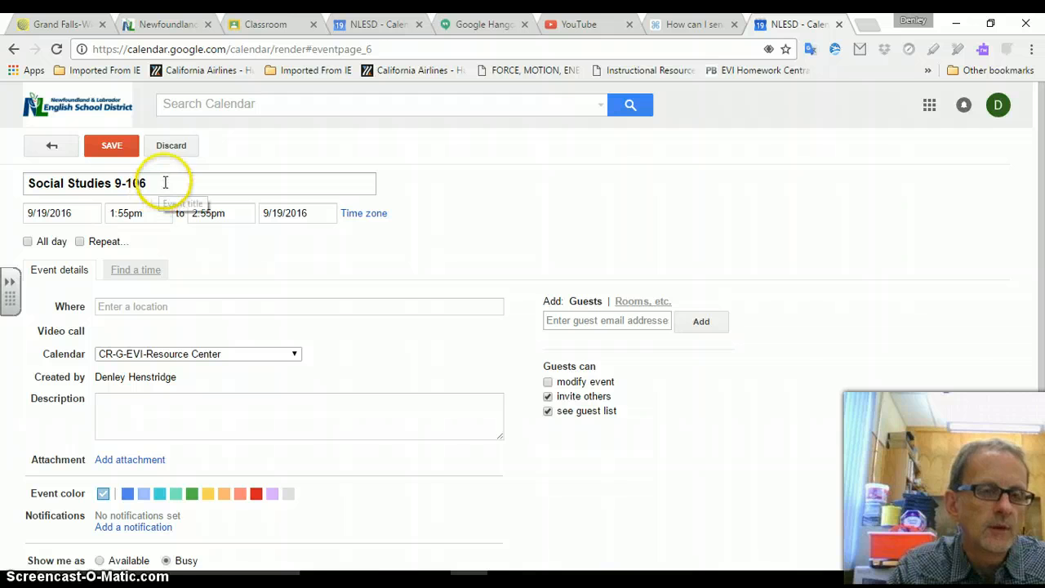
Set the event's location to "Library" and save the event.
{"action": "left_click", "coordinate": [155, 306]}
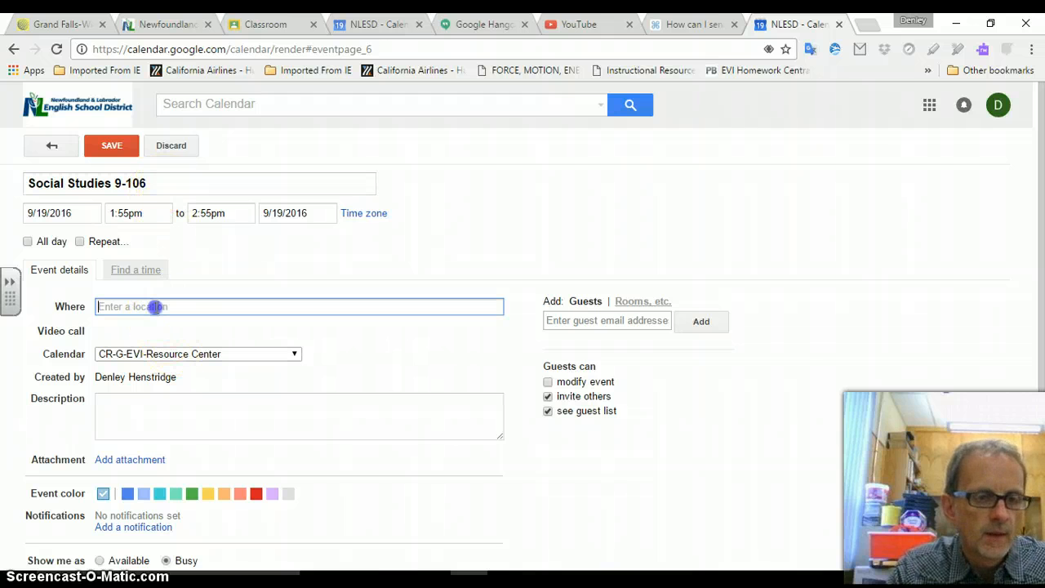
{"action": "type", "text": "Lib"}
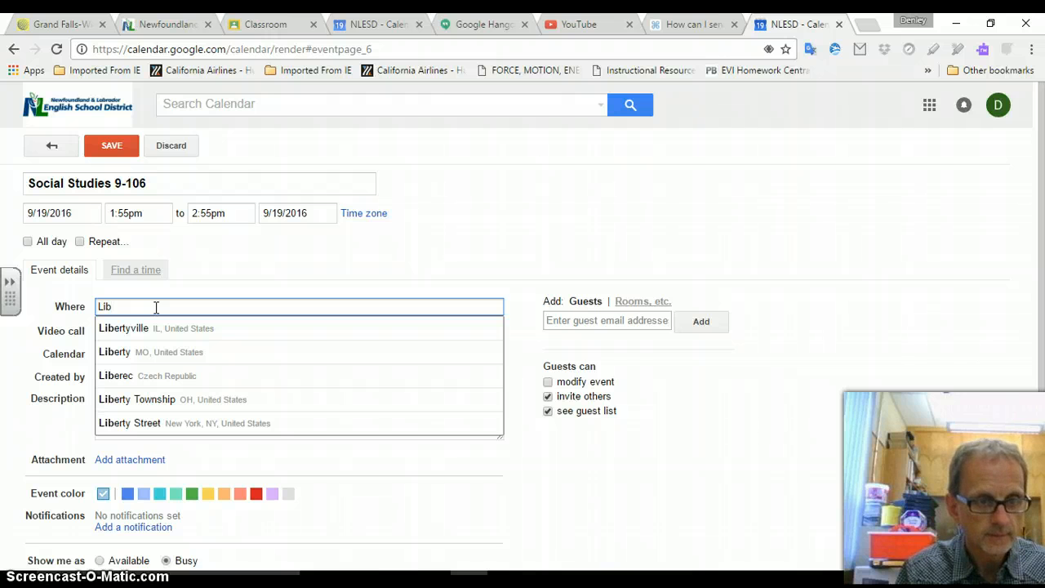
{"action": "type", "text": "rary"}
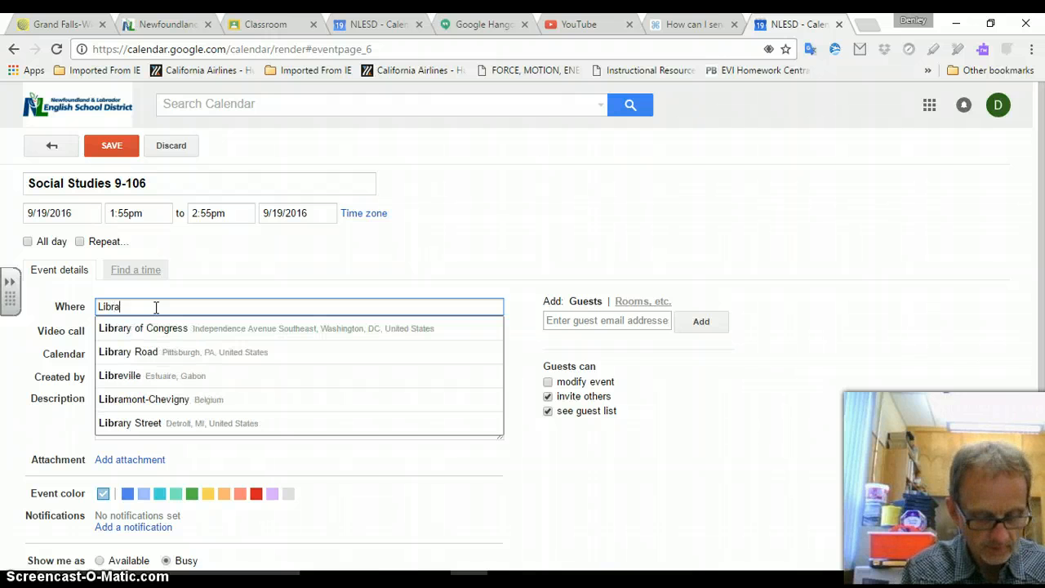
{"action": "left_click", "coordinate": [221, 270]}
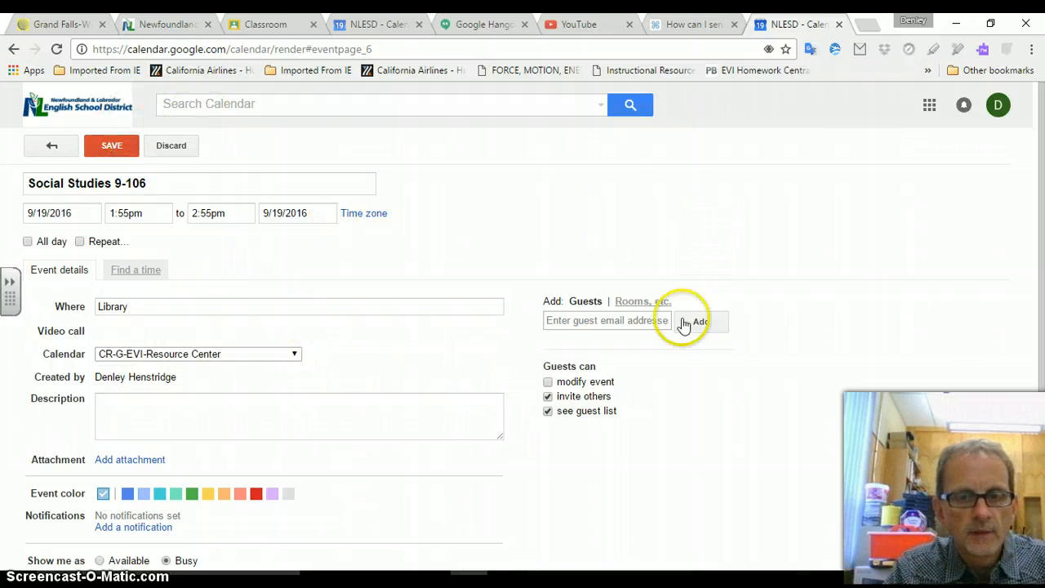
{"action": "scroll", "coordinate": [333, 334], "scroll_direction": "down", "scroll_amount": 1}
{"action": "scroll", "coordinate": [333, 334], "scroll_direction": "down", "scroll_amount": 2}
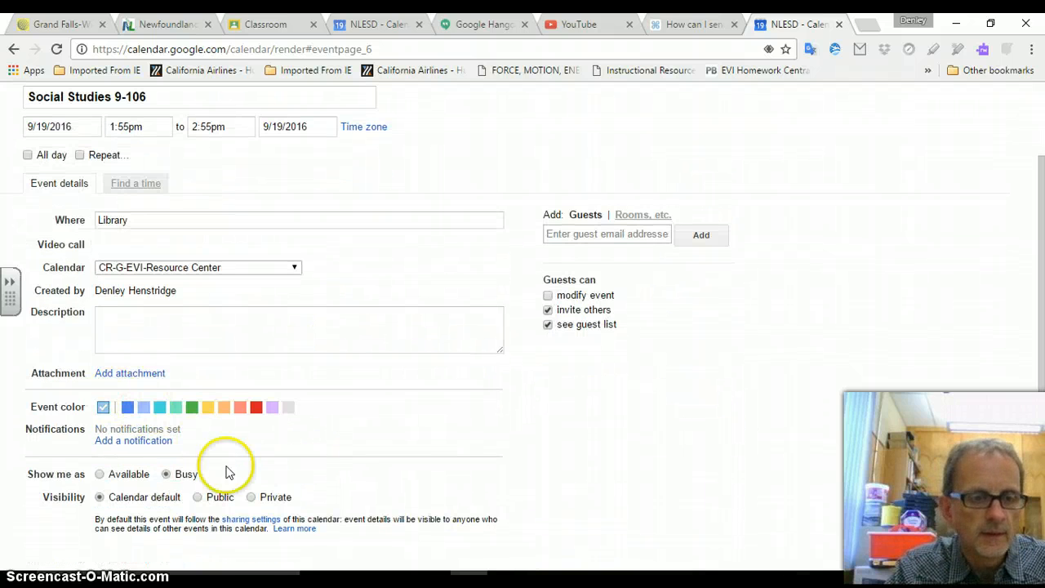
{"action": "scroll", "coordinate": [451, 312], "scroll_direction": "up", "scroll_amount": 3}
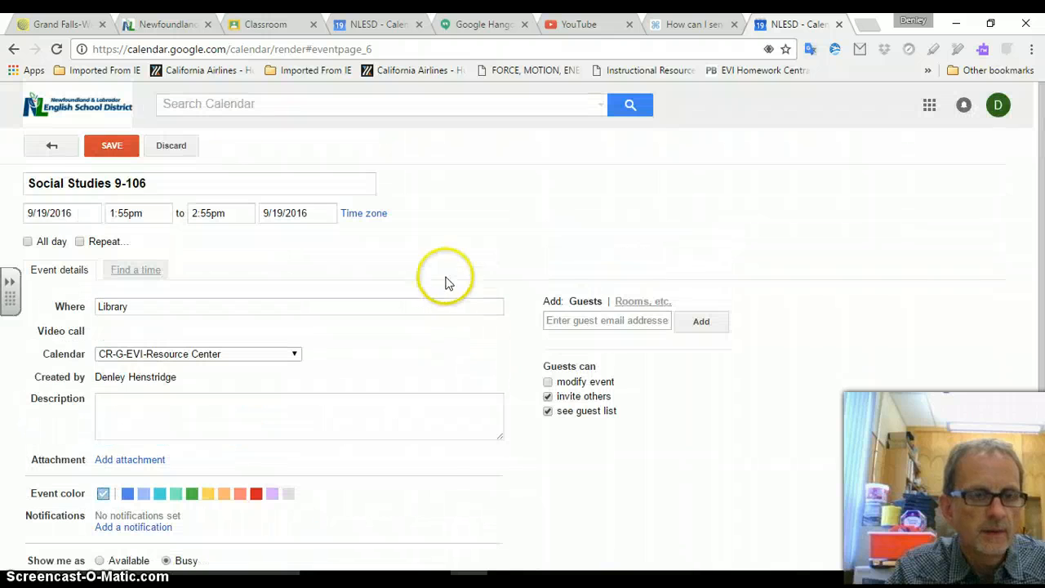
{"action": "left_click", "coordinate": [110, 148]}
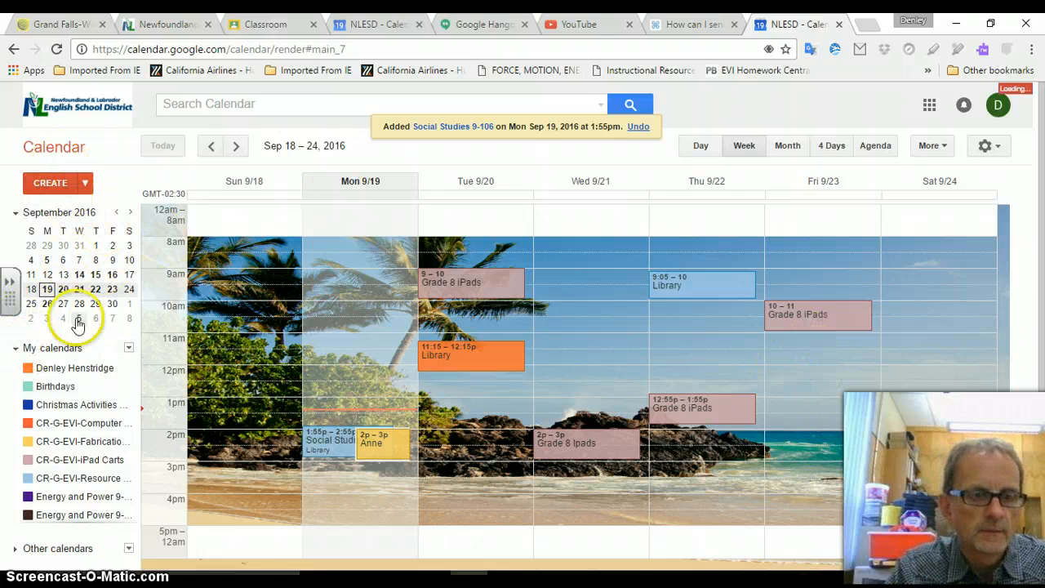
Hide the account owner's personal calendar from the week view.
{"action": "left_click", "coordinate": [70, 367]}
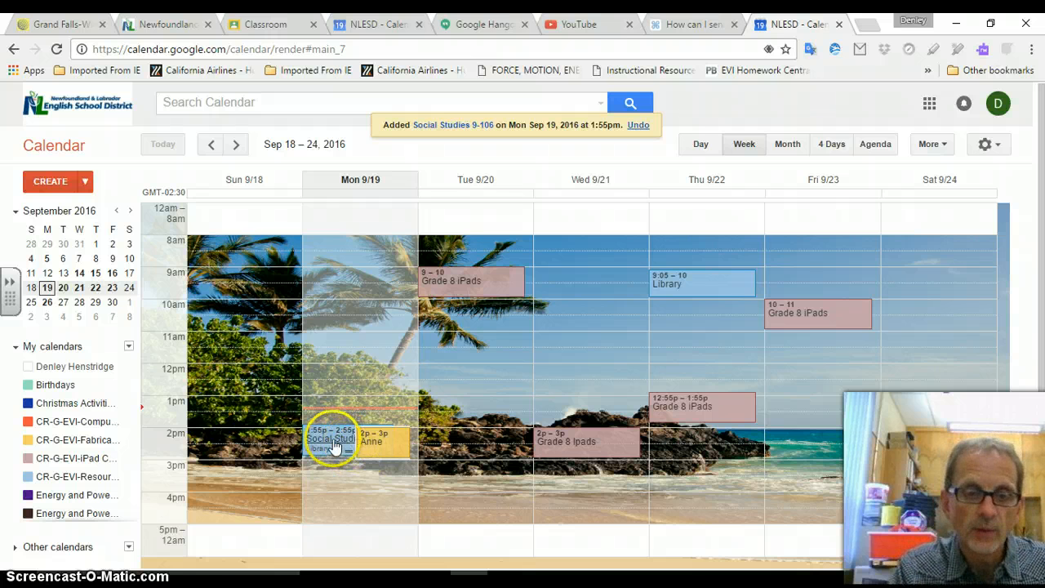
Set the Social Studies 9-106 event's end date to 9/23/2016 and save the event.
{"action": "left_click", "coordinate": [335, 445]}
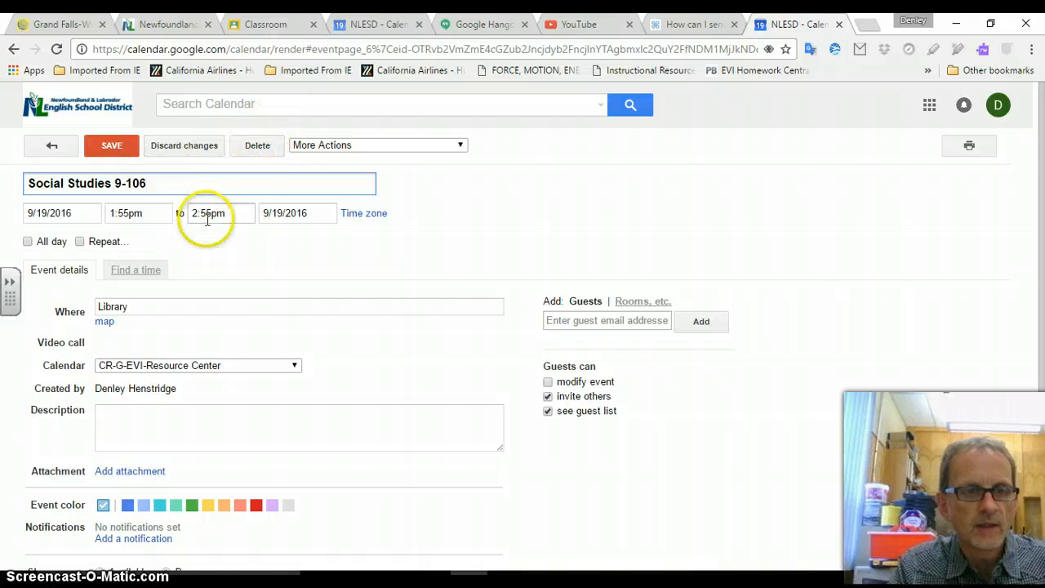
{"action": "left_click", "coordinate": [310, 215]}
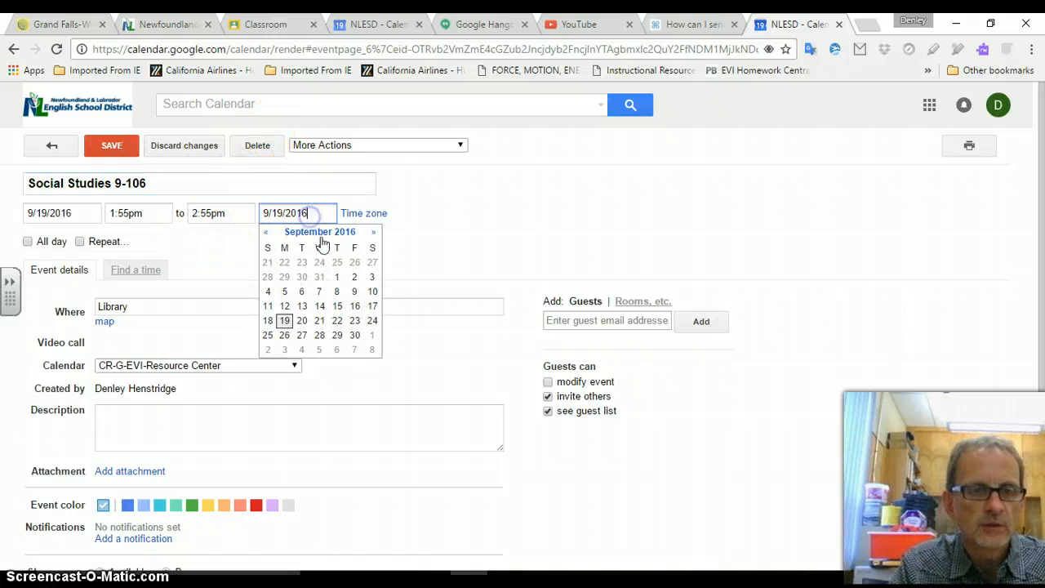
{"action": "left_click", "coordinate": [355, 321]}
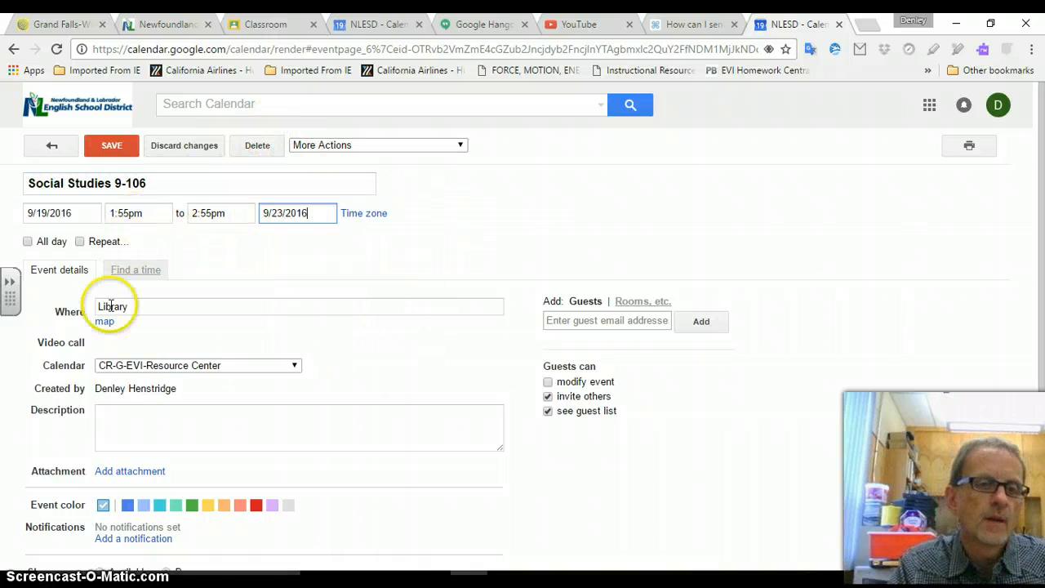
{"action": "left_click", "coordinate": [111, 146]}
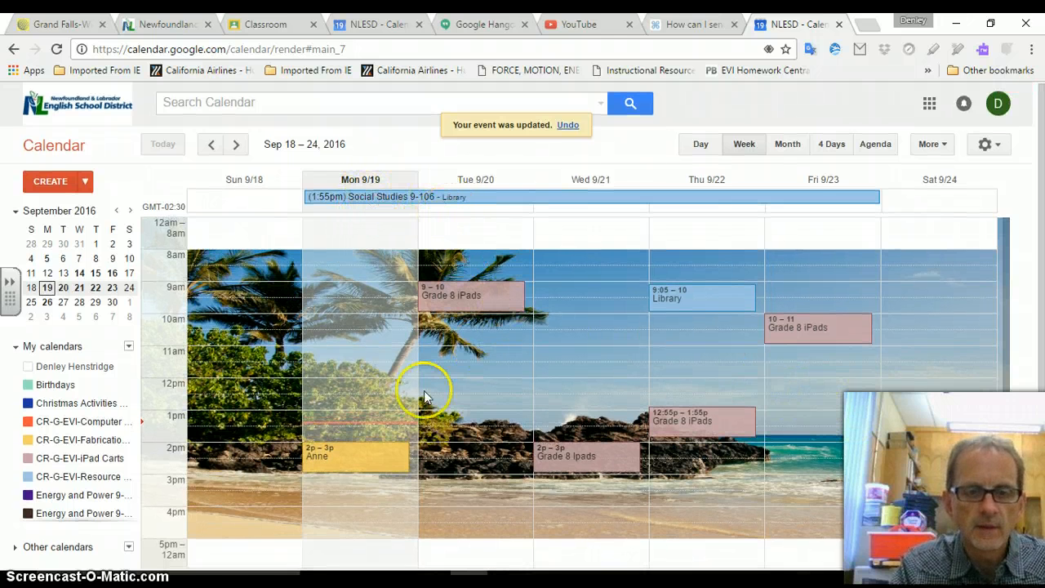
Reopen the Social Studies 9-106 event, set both its start and end dates to 9/23/2016, and save it.
{"action": "left_click", "coordinate": [407, 200]}
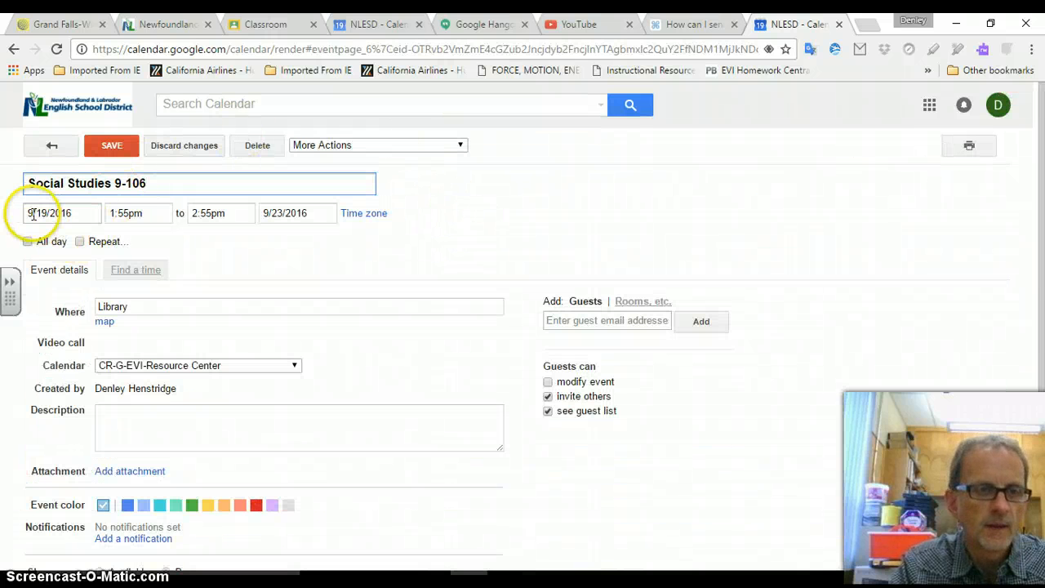
{"action": "left_click", "coordinate": [327, 215]}
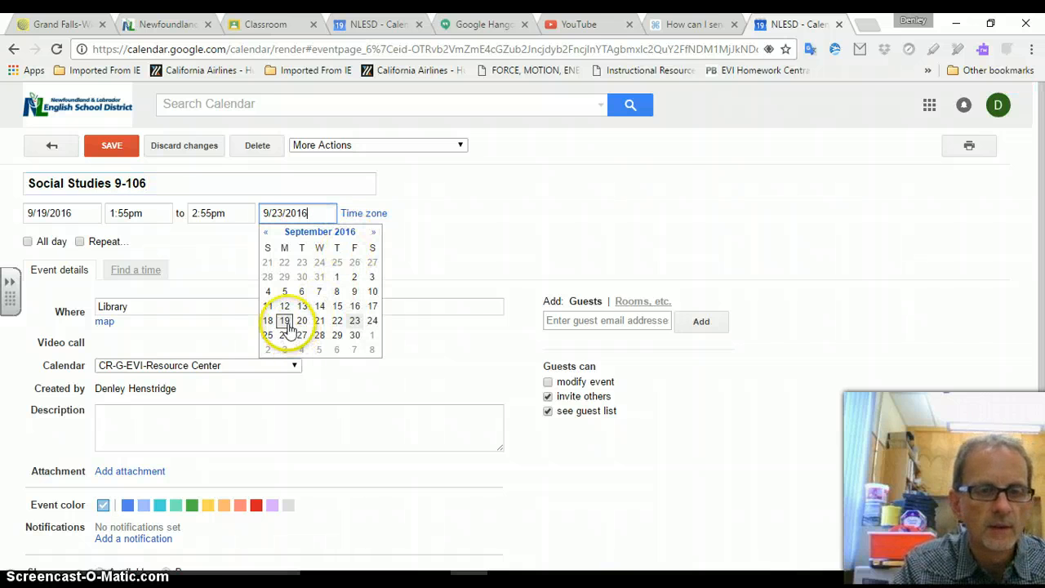
{"action": "left_click", "coordinate": [66, 211]}
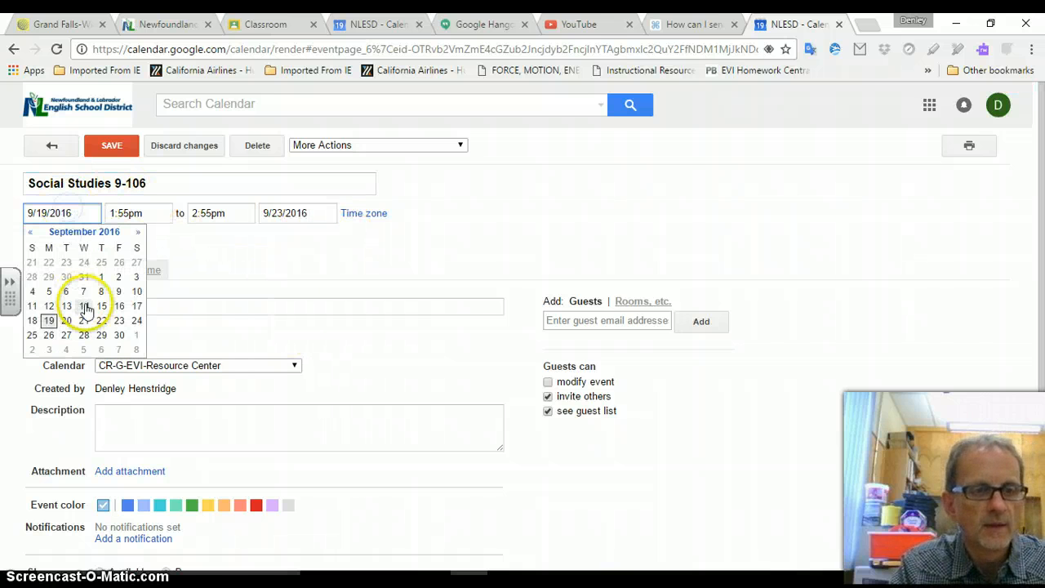
{"action": "left_click", "coordinate": [118, 320]}
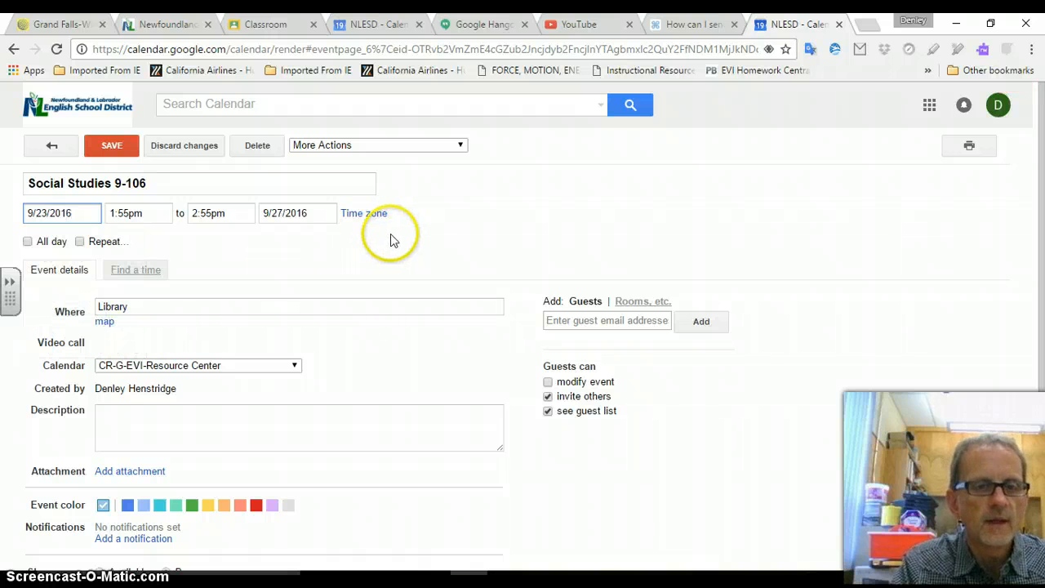
{"action": "left_click", "coordinate": [319, 213]}
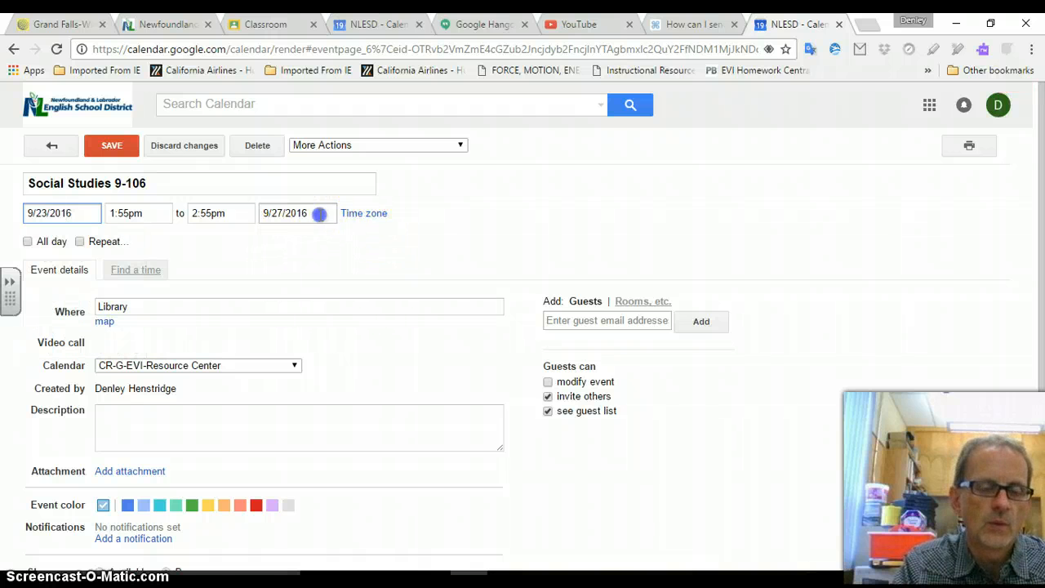
{"action": "left_click", "coordinate": [353, 322]}
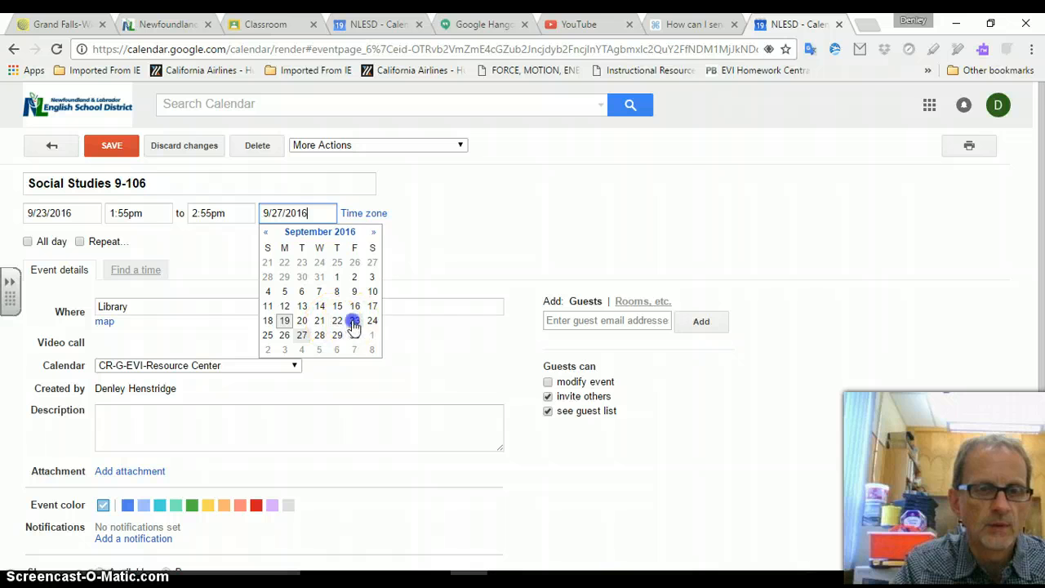
{"action": "left_click", "coordinate": [104, 145]}
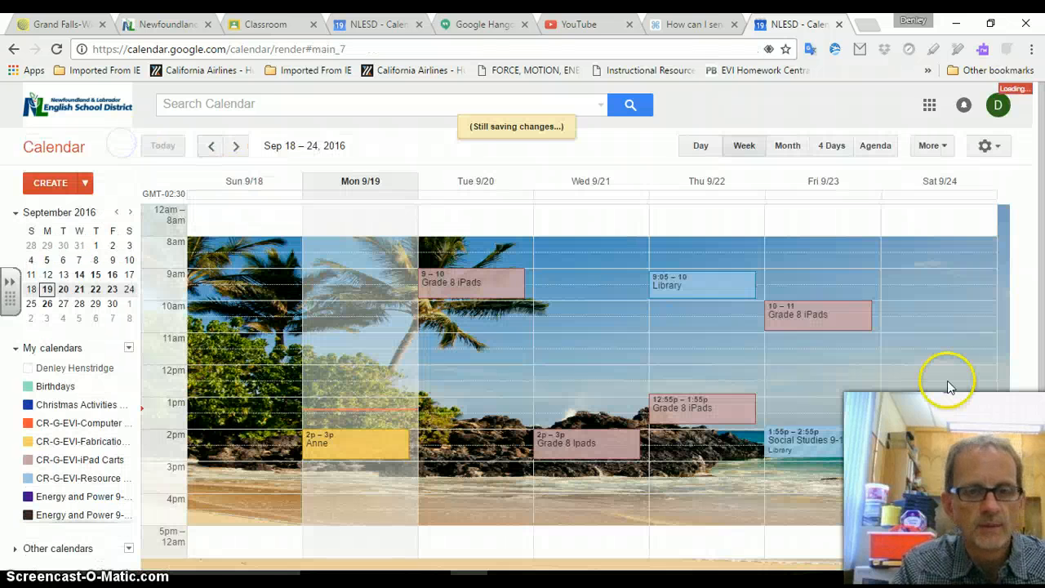
{"action": "left_click", "coordinate": [838, 460]}
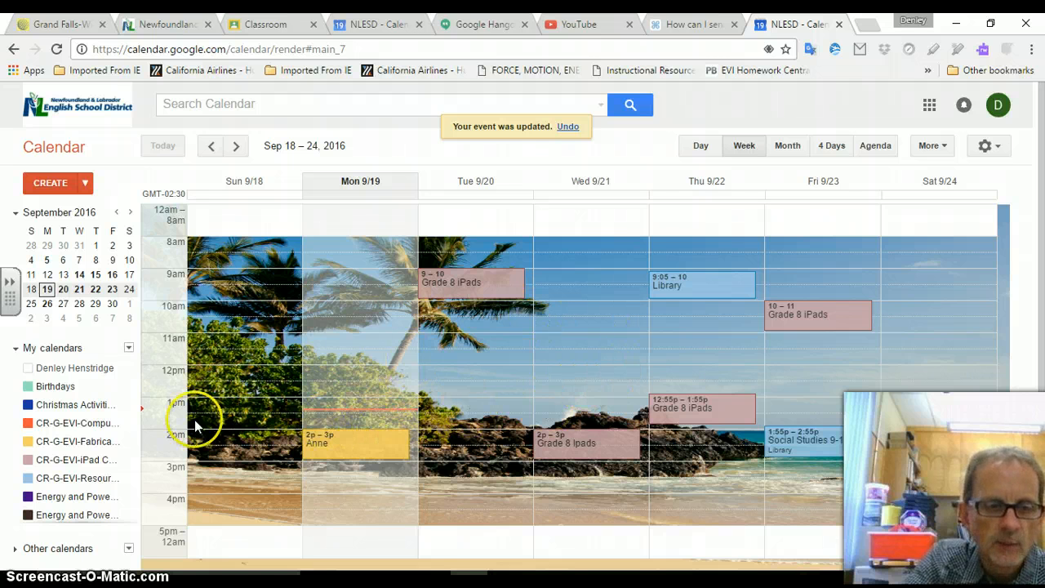
Start a new event directly on the CR-G-EVI-Computer Room calendar and set its date to 9/21/2016.
{"action": "left_click", "coordinate": [118, 424]}
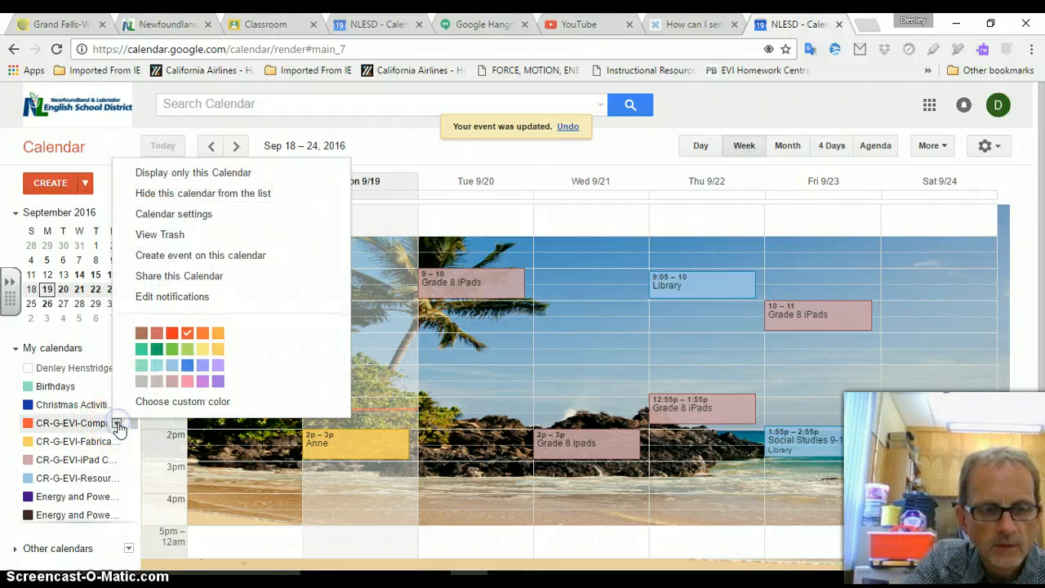
{"action": "left_click", "coordinate": [210, 255]}
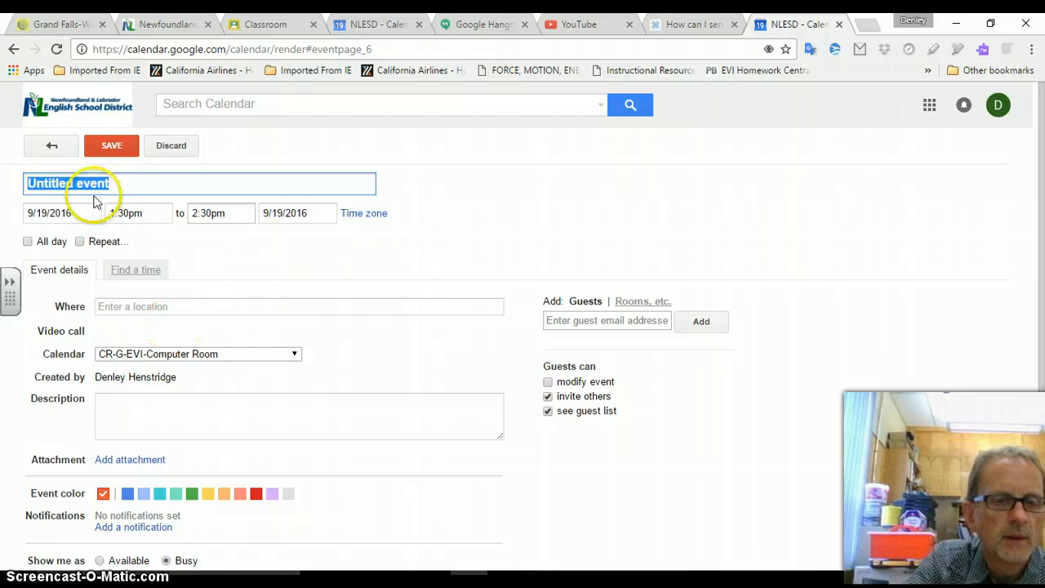
{"action": "left_click", "coordinate": [68, 212]}
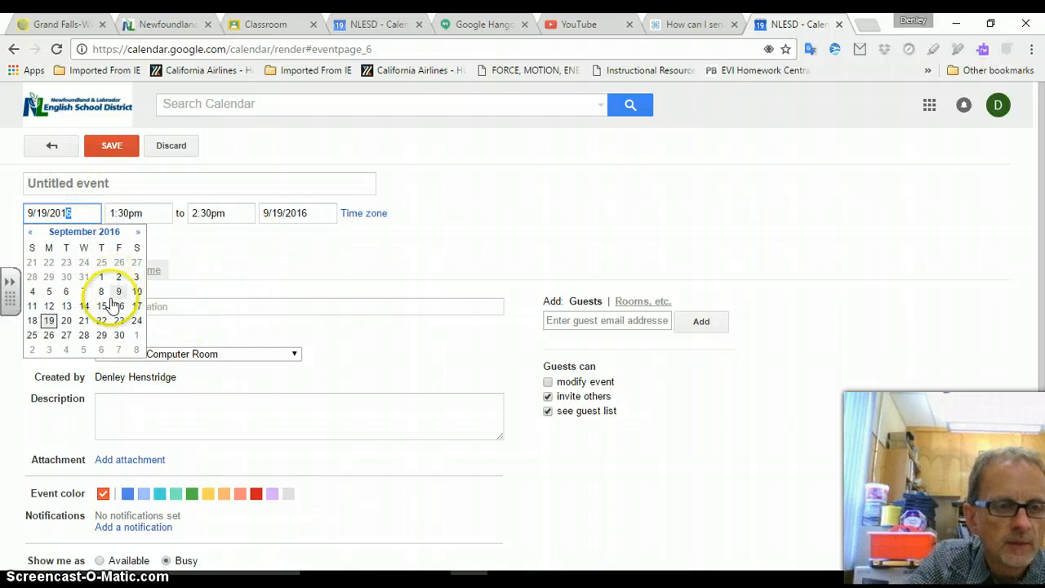
{"action": "left_click", "coordinate": [84, 320]}
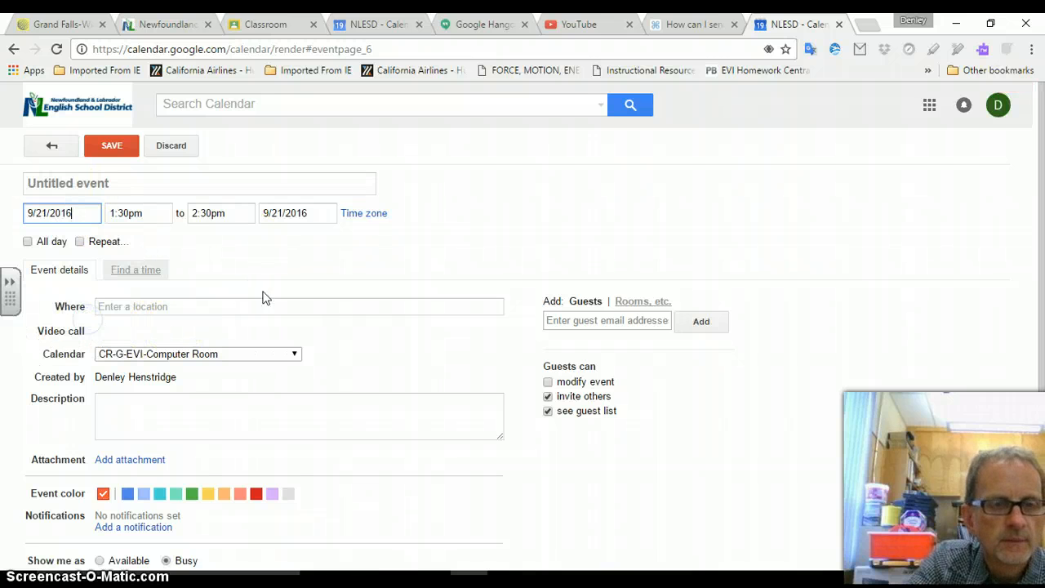
Set the Computer Room event's start time to 9:00am.
{"action": "left_click", "coordinate": [168, 204]}
{"action": "left_click", "coordinate": [160, 211]}
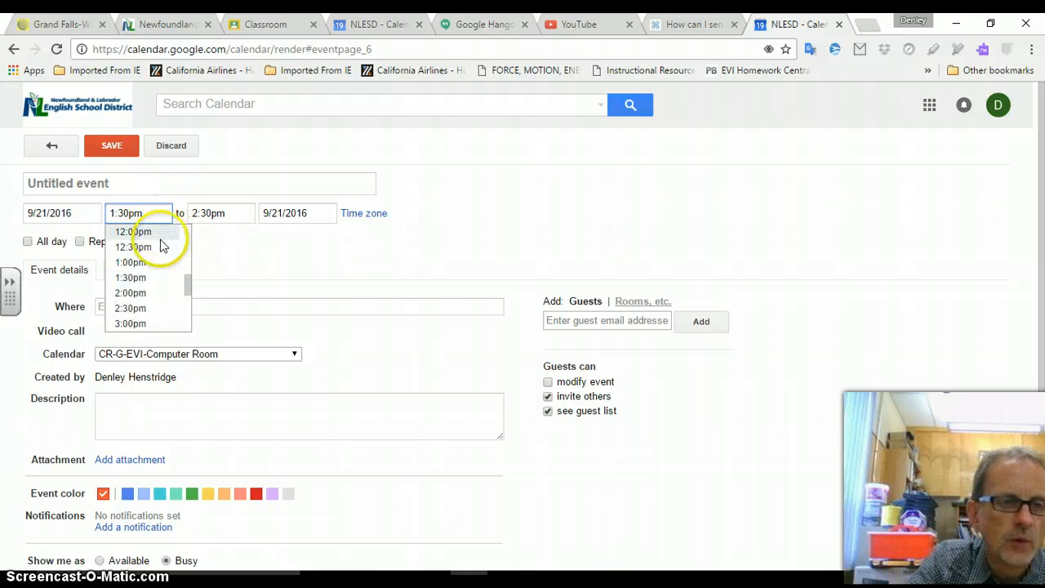
{"action": "scroll", "coordinate": [187, 245], "scroll_direction": "up", "scroll_amount": 2}
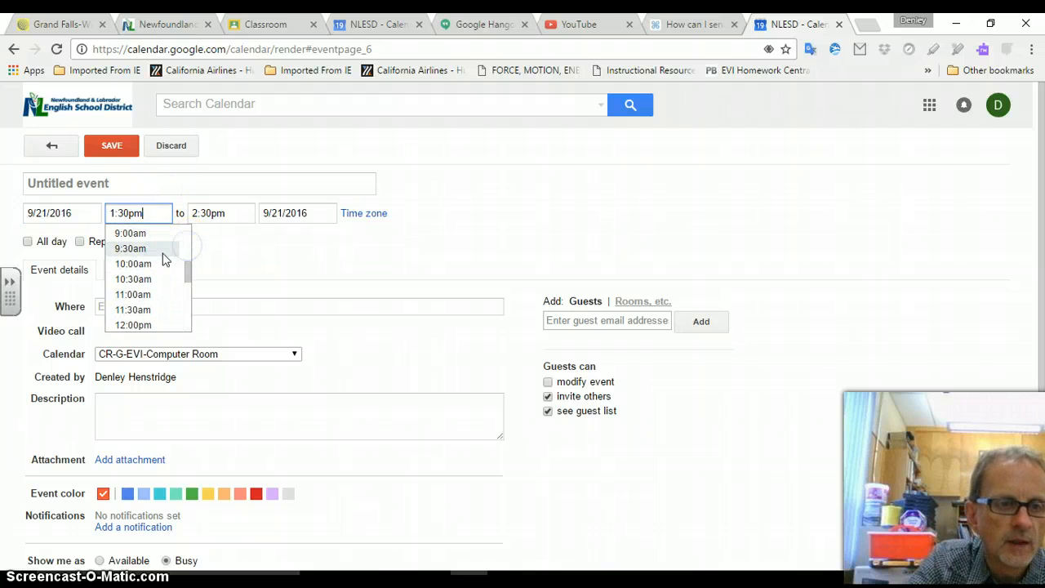
{"action": "left_click", "coordinate": [139, 233]}
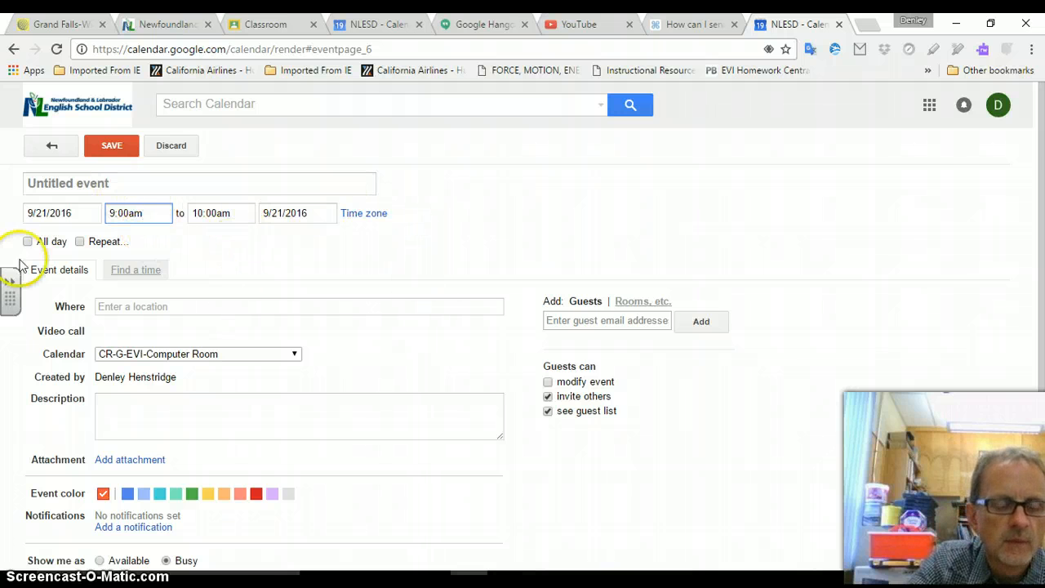
Enter "Computer Room" as the event's location and save the event without a title.
{"action": "scroll", "coordinate": [351, 335], "scroll_direction": "down", "scroll_amount": 1}
{"action": "left_click", "coordinate": [166, 217]}
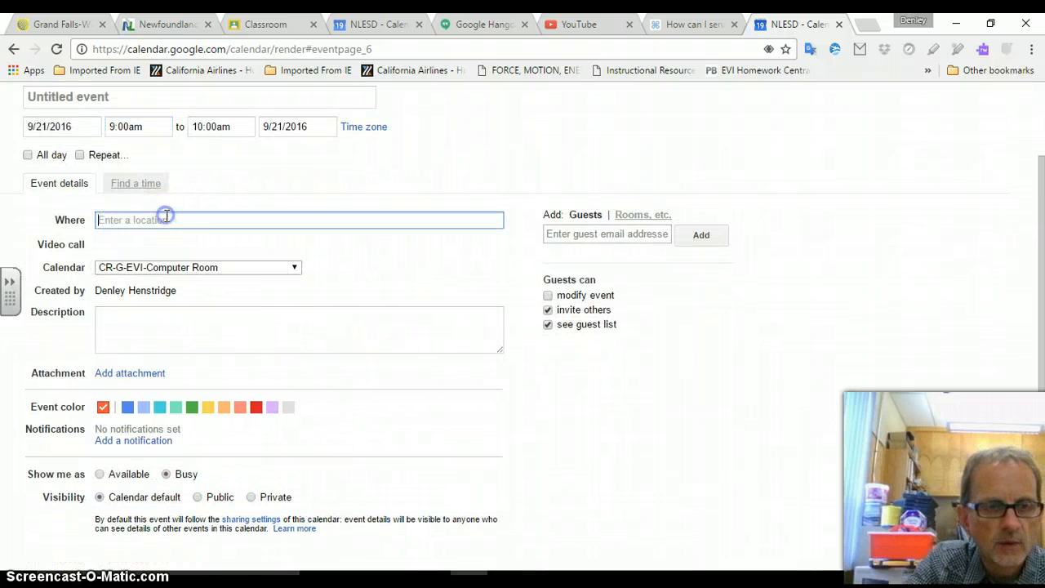
{"action": "type", "text": "Compu"}
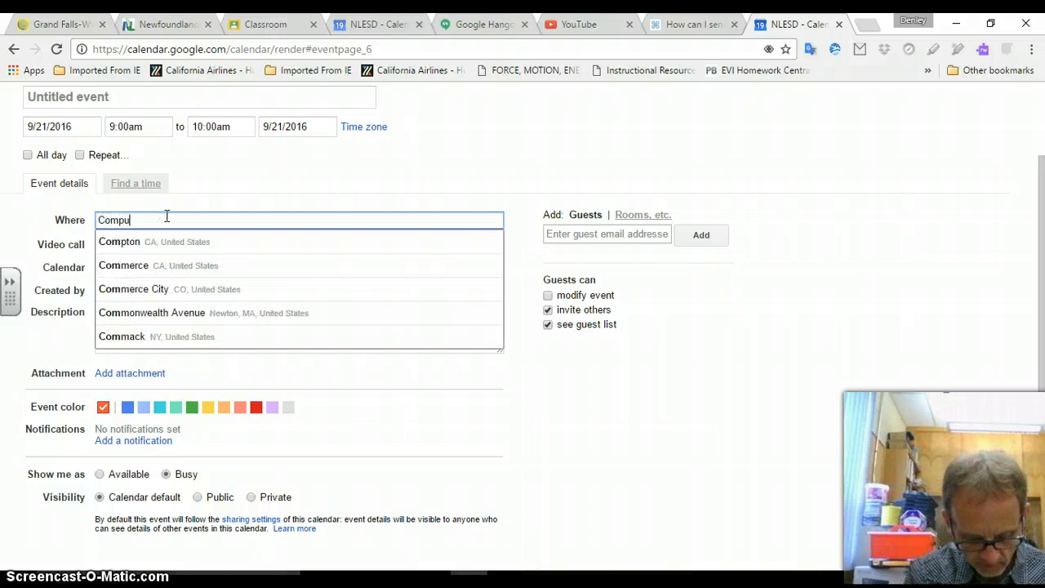
{"action": "type", "text": "ter Room"}
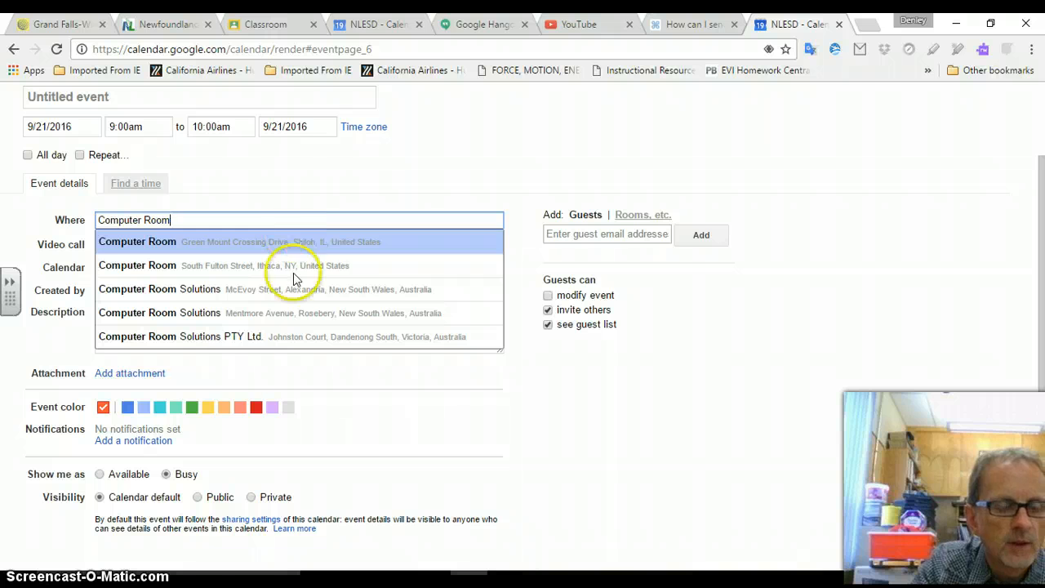
{"action": "scroll", "coordinate": [140, 124], "scroll_direction": "up", "scroll_amount": 1}
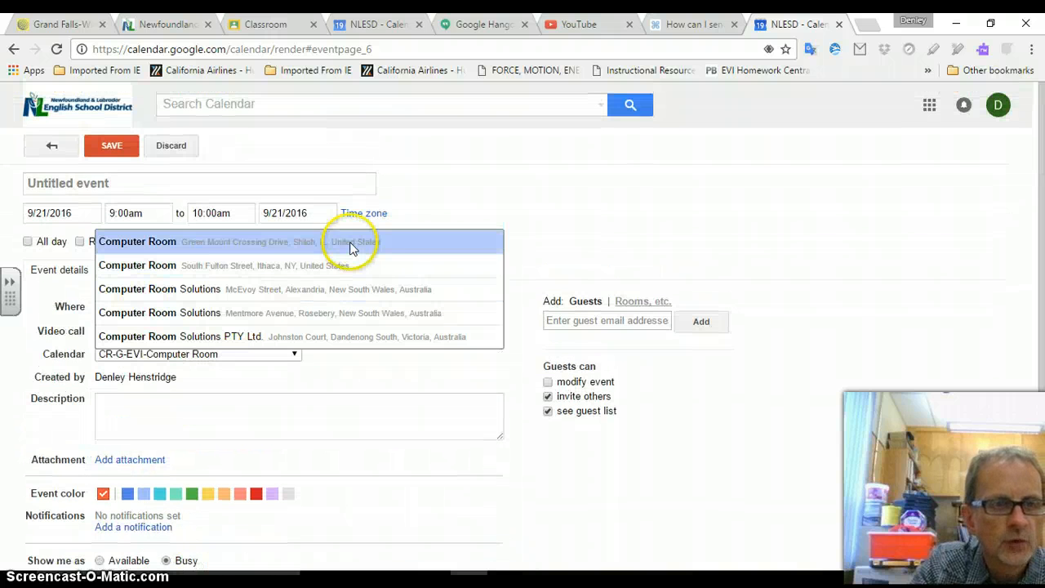
{"action": "left_click", "coordinate": [123, 155]}
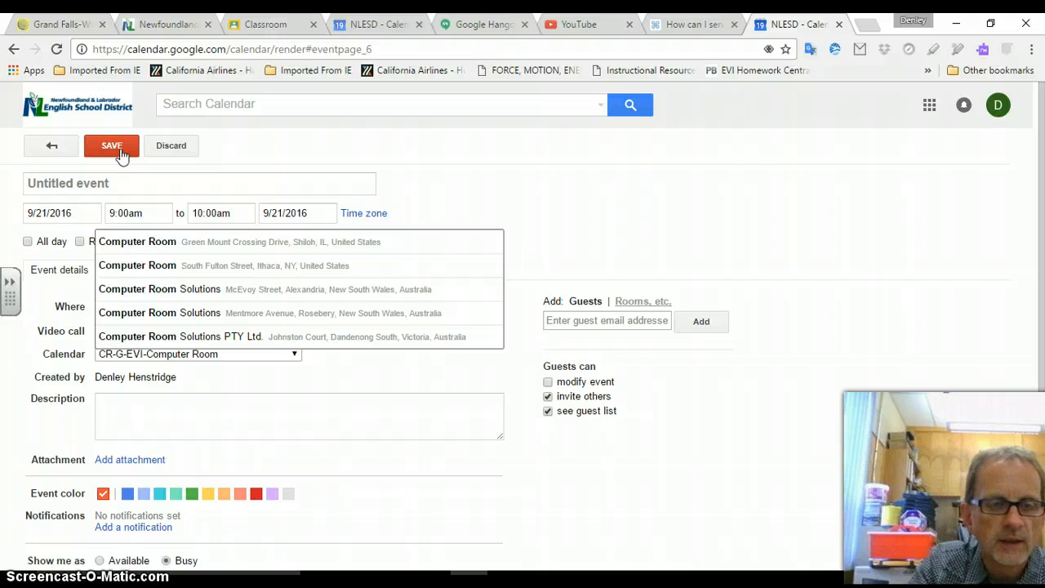
{"action": "left_click", "coordinate": [121, 155]}
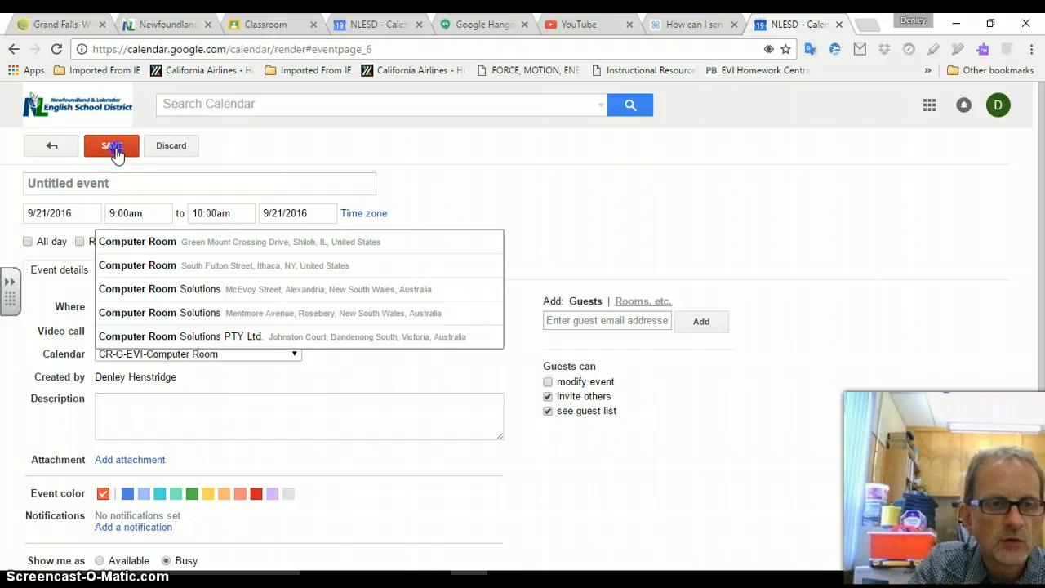
{"action": "left_click", "coordinate": [137, 186]}
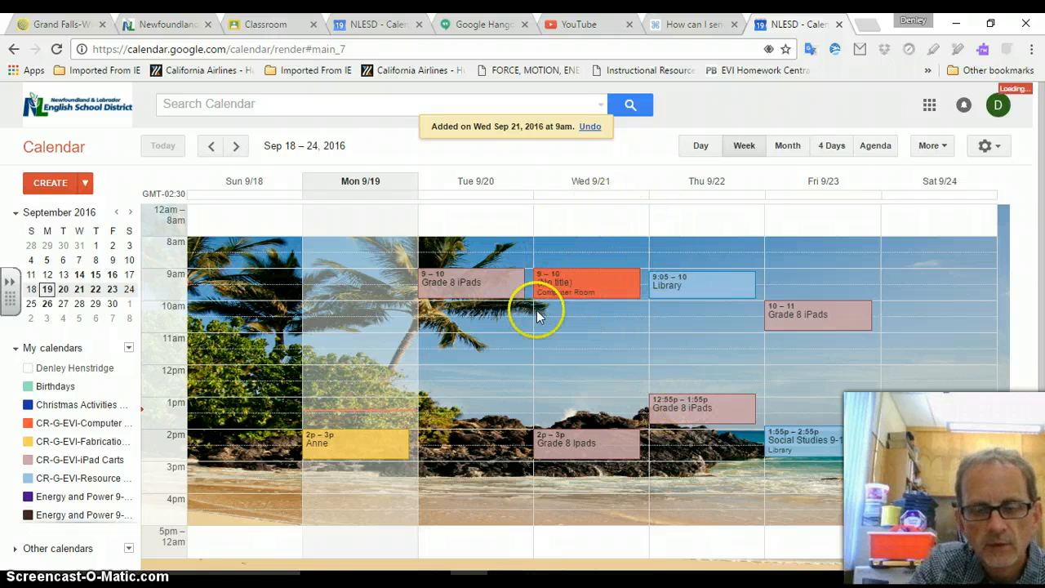
Title Wednesday's untitled Computer Room event with the teacher's first name followed by "Social Studies" and save it.
{"action": "double_click", "coordinate": [574, 291]}
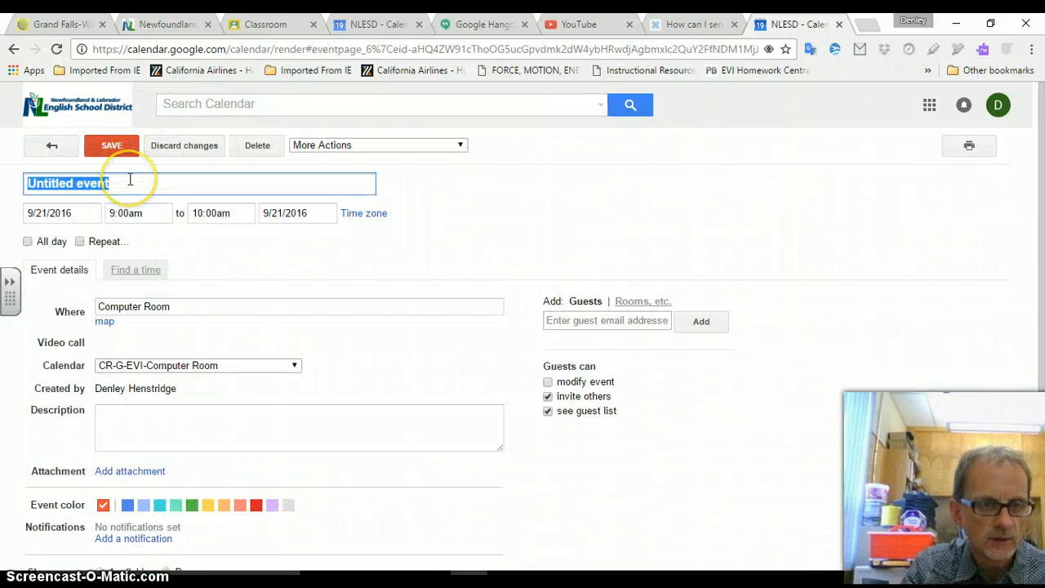
{"action": "type", "text": "Denl"}
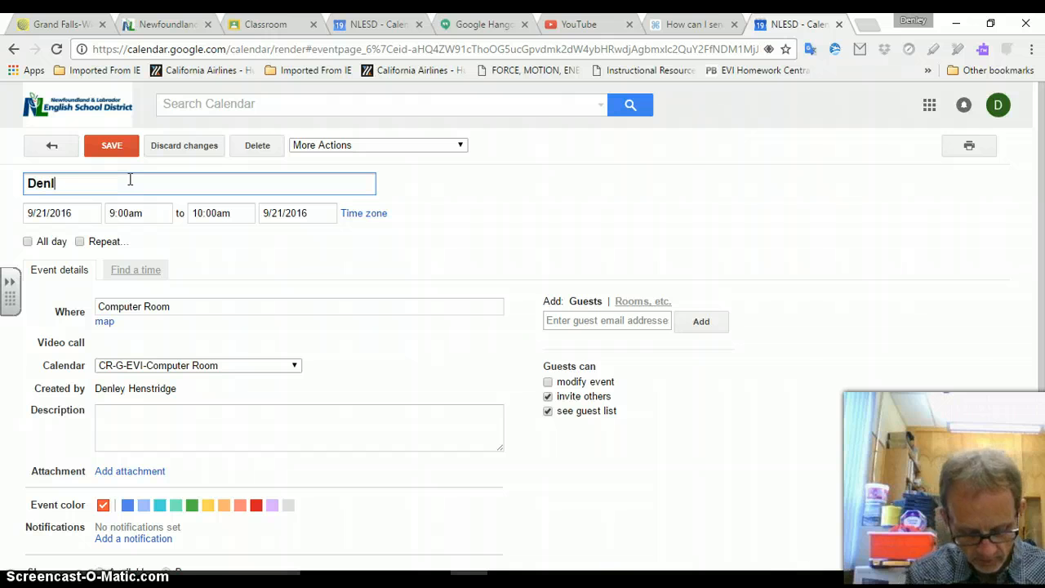
{"action": "type", "text": "ey "}
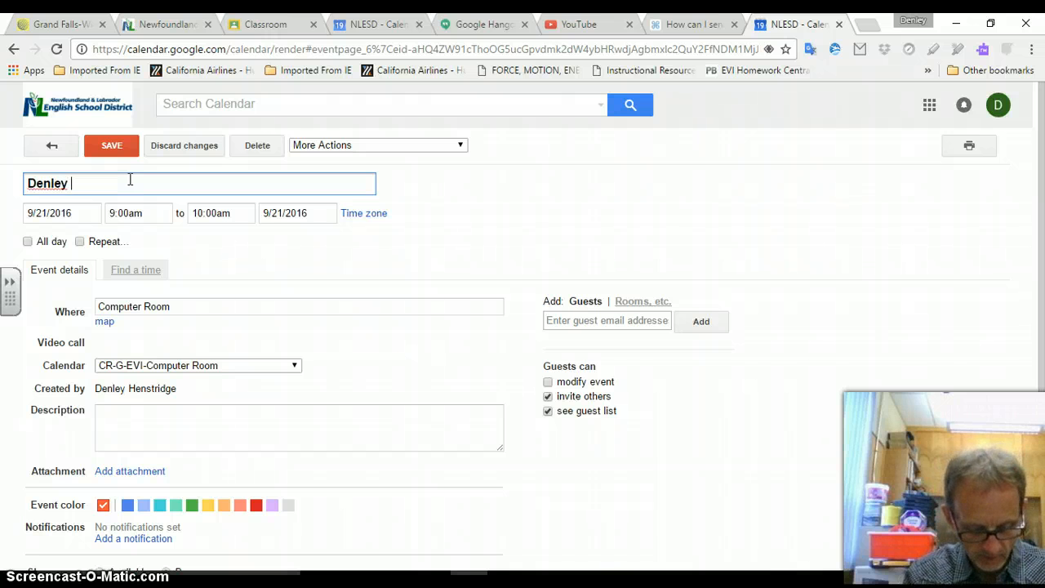
{"action": "type", "text": "Social Studies"}
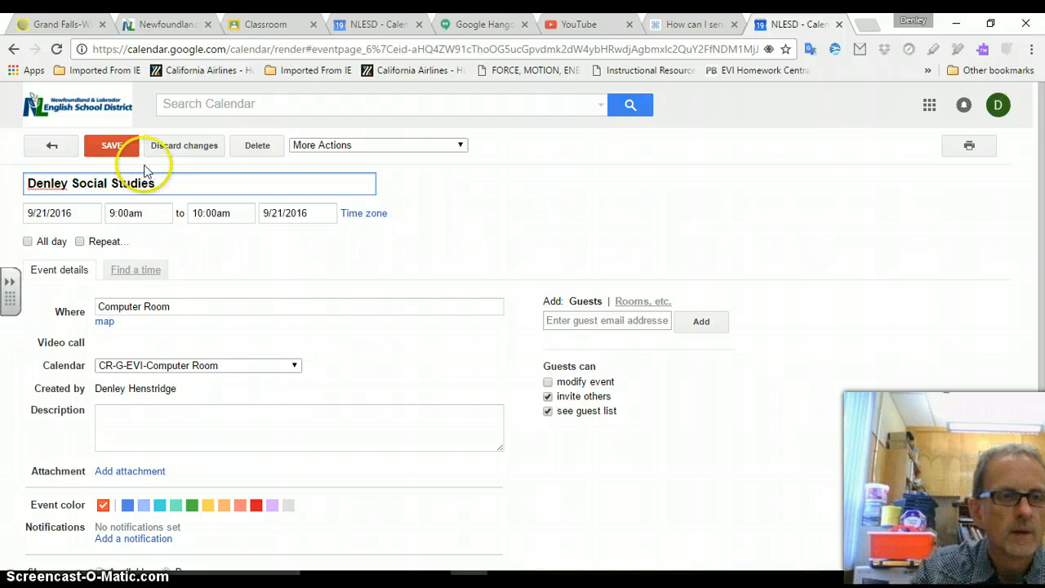
{"action": "left_click", "coordinate": [112, 145]}
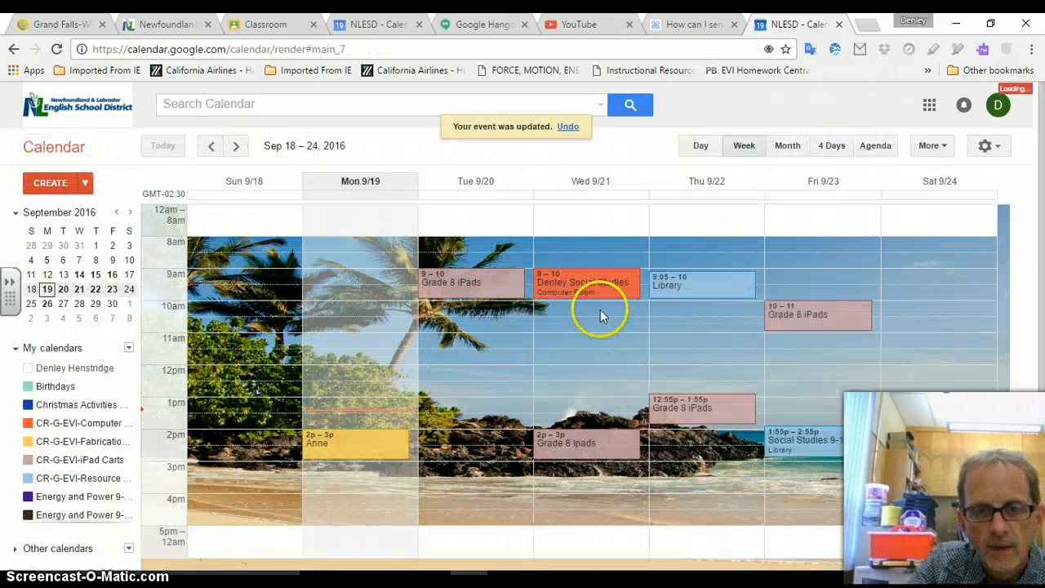
View the details of Monday's 2pm–3pm Fabrication Lab booking, then close them.
{"action": "left_click", "coordinate": [612, 448]}
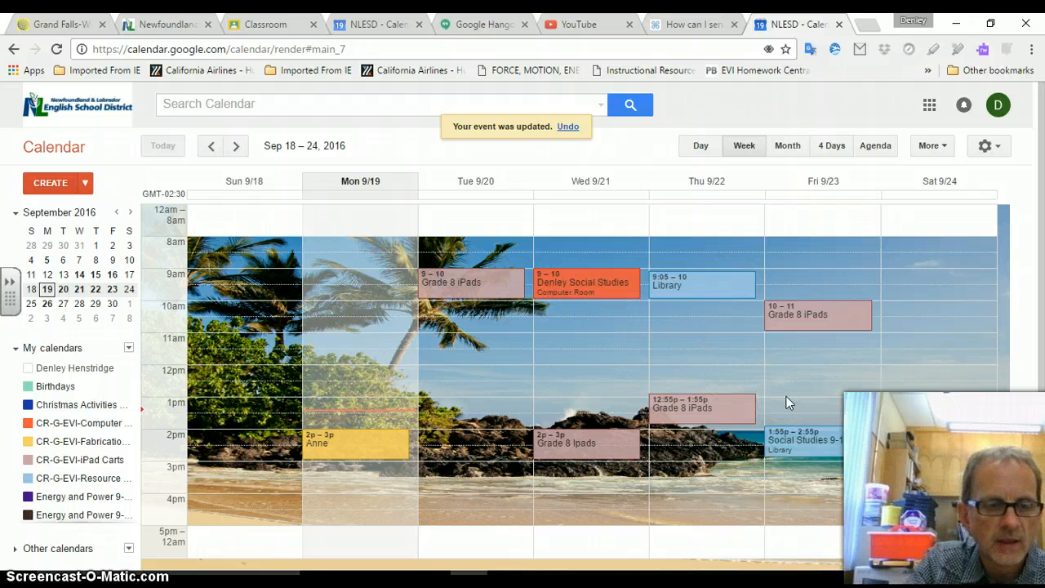
{"action": "left_click", "coordinate": [774, 352]}
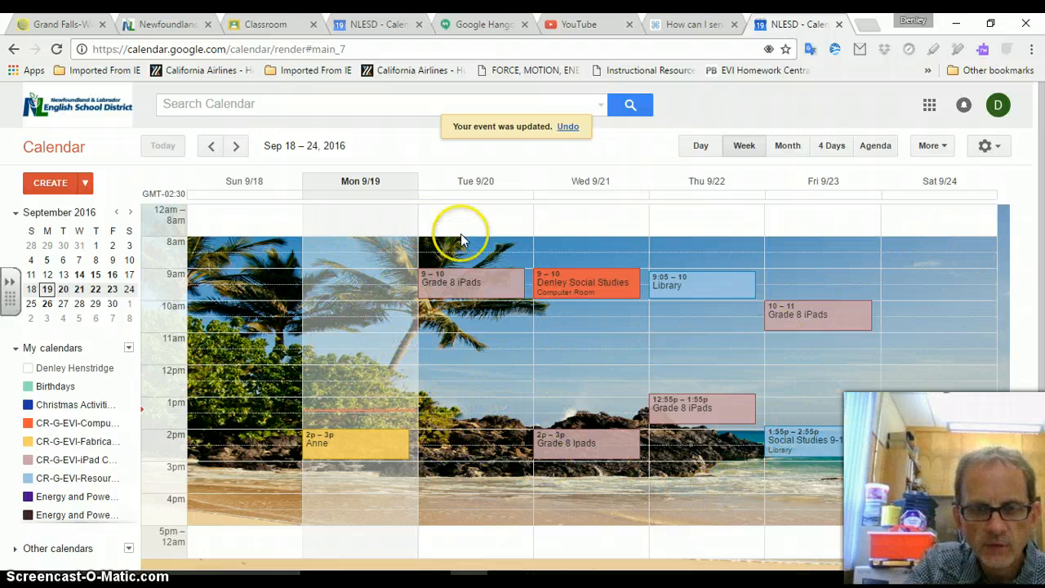
{"action": "left_click", "coordinate": [341, 446]}
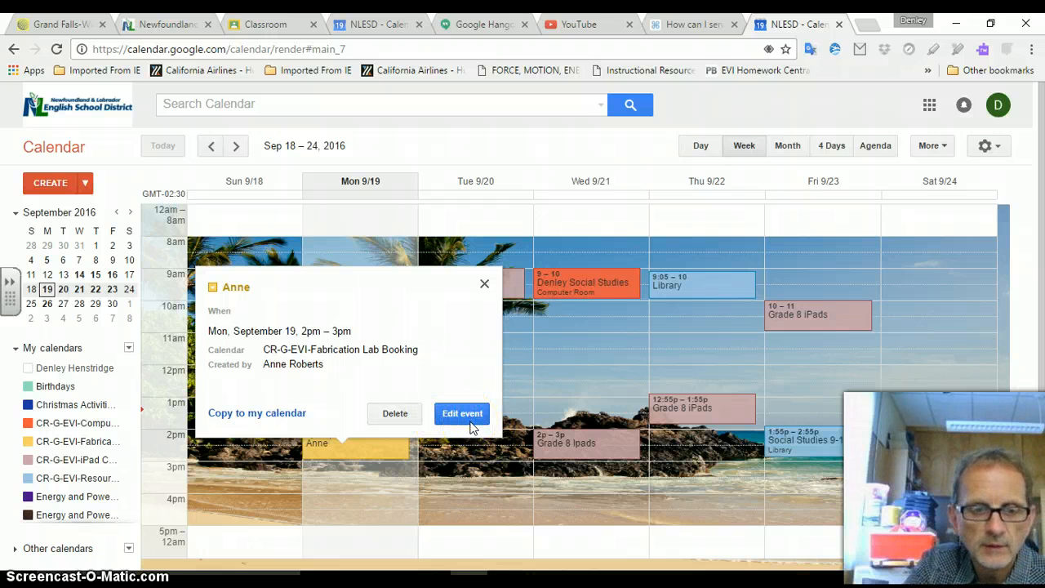
{"action": "left_click", "coordinate": [485, 286]}
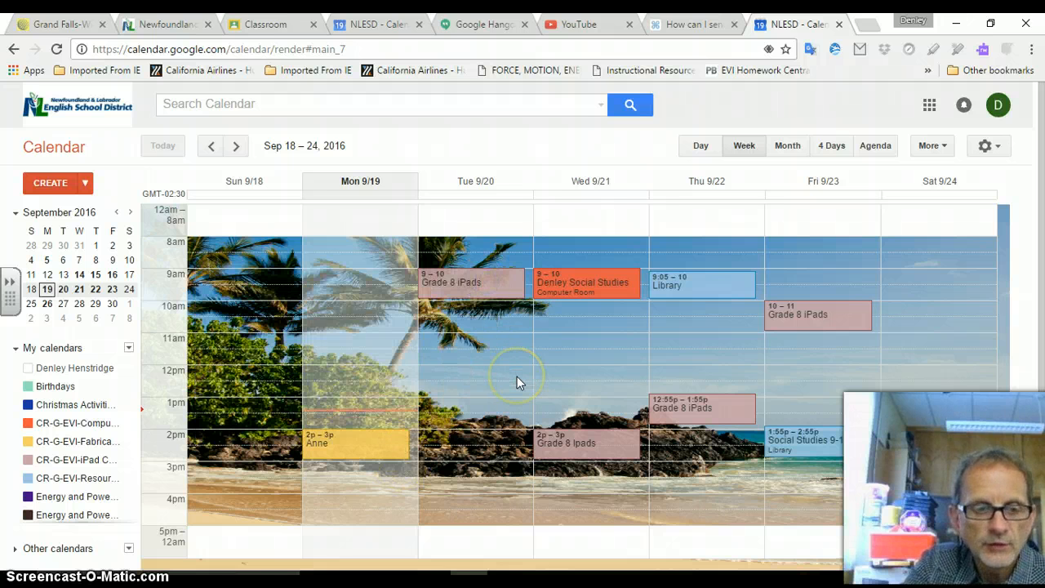